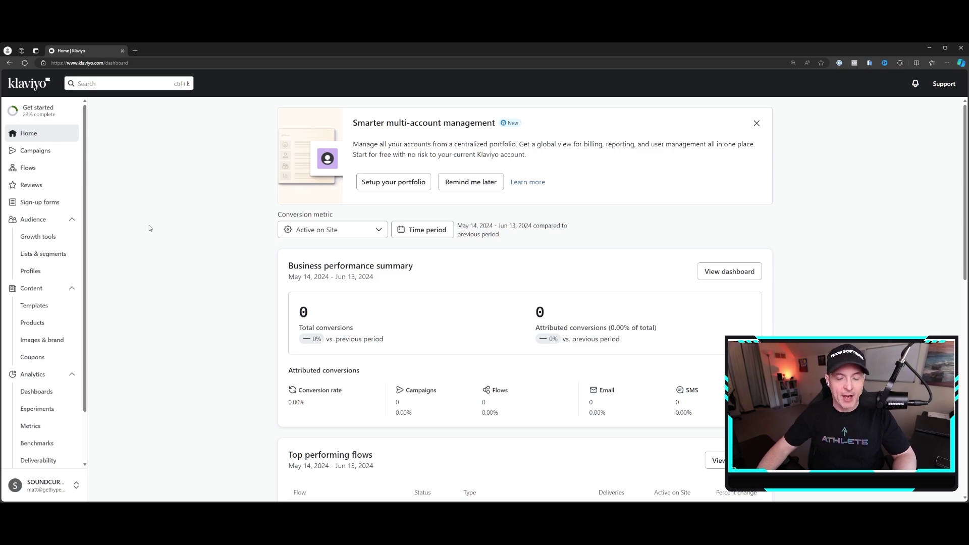
Step: Scroll through the empty Home dashboard sections, then go to the Campaigns page
scroll(256, 268, down, 4)
scroll(256, 268, down, 6)
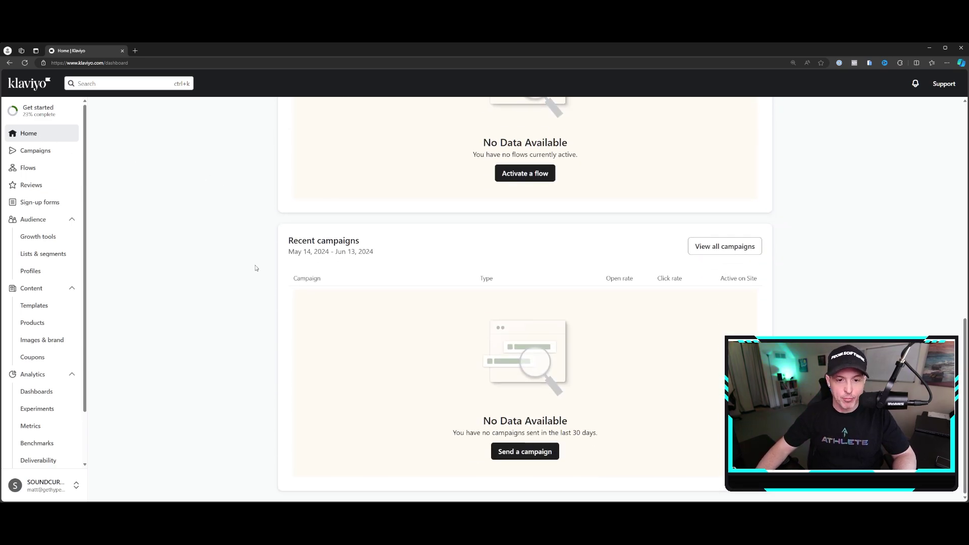
scroll(255, 268, up, 10)
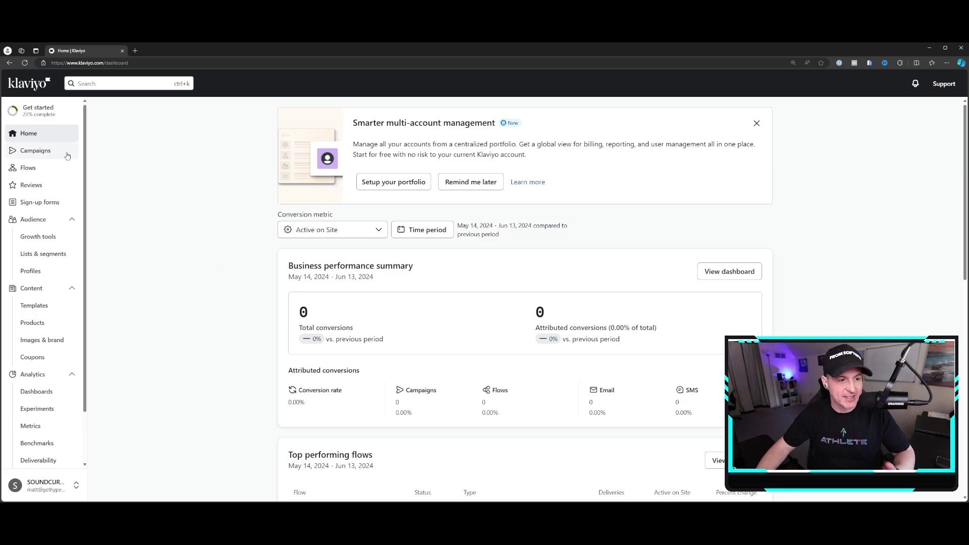
click(36, 151)
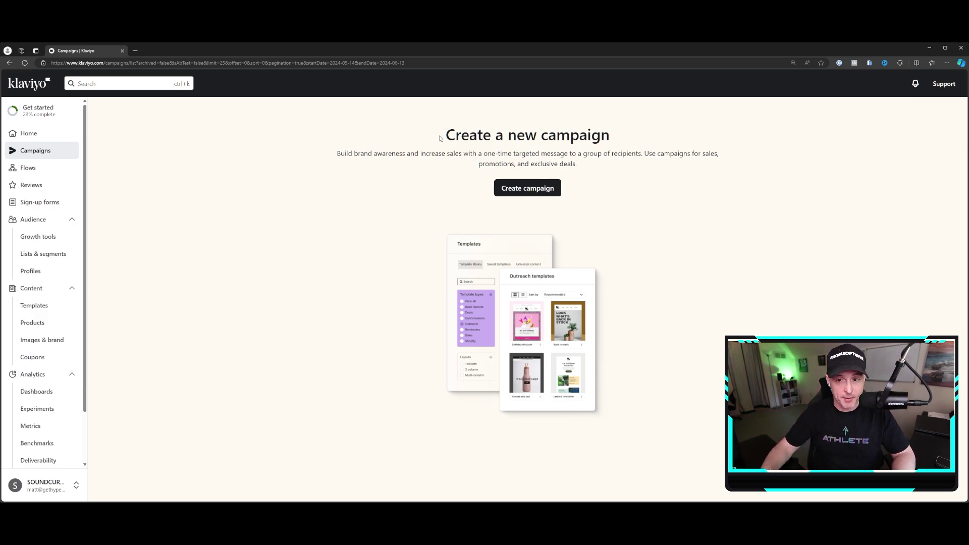
Step: Open Flows to list Abandoned Cart, Browse Abandonment, Customer Thank You and Welcome Series
click(28, 168)
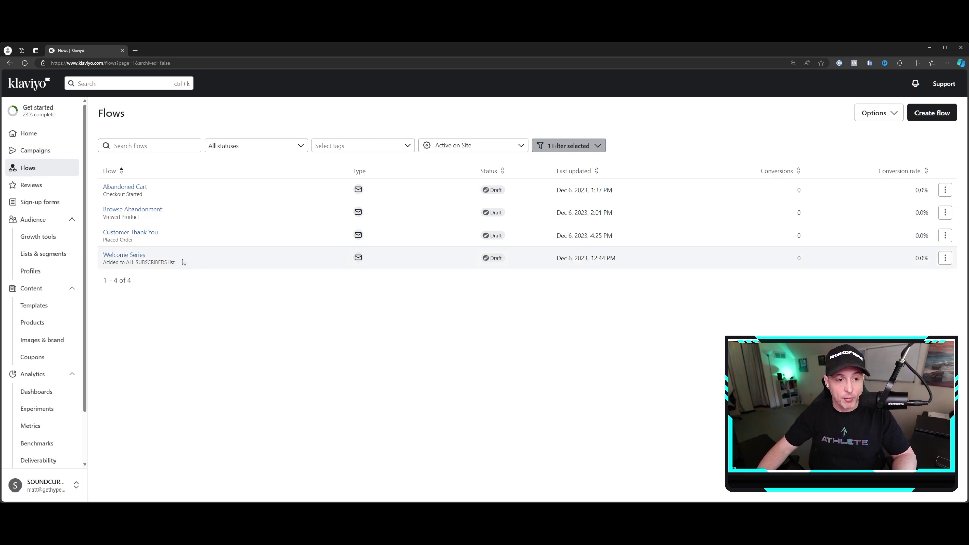
Step: Open the Welcome Series flow and inspect the trigger that starts it
click(133, 255)
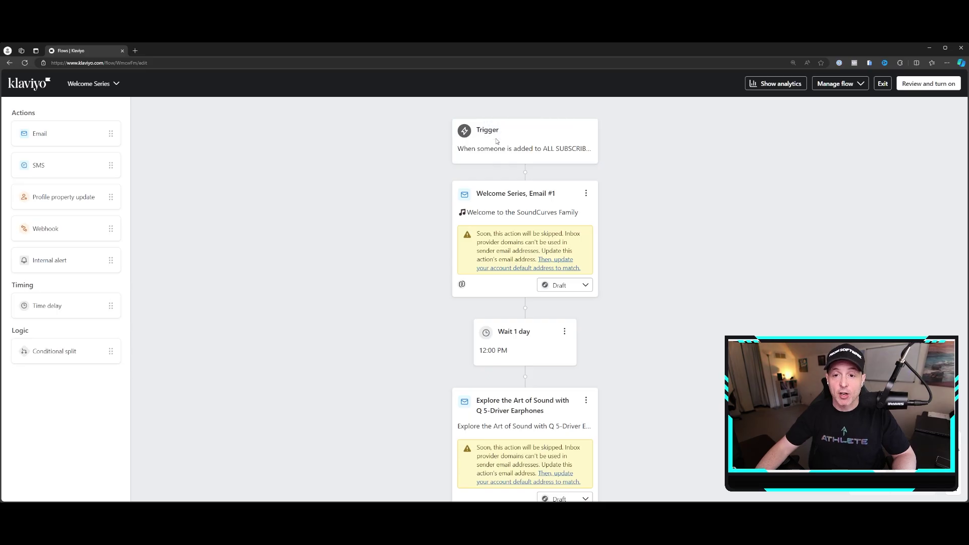
click(496, 137)
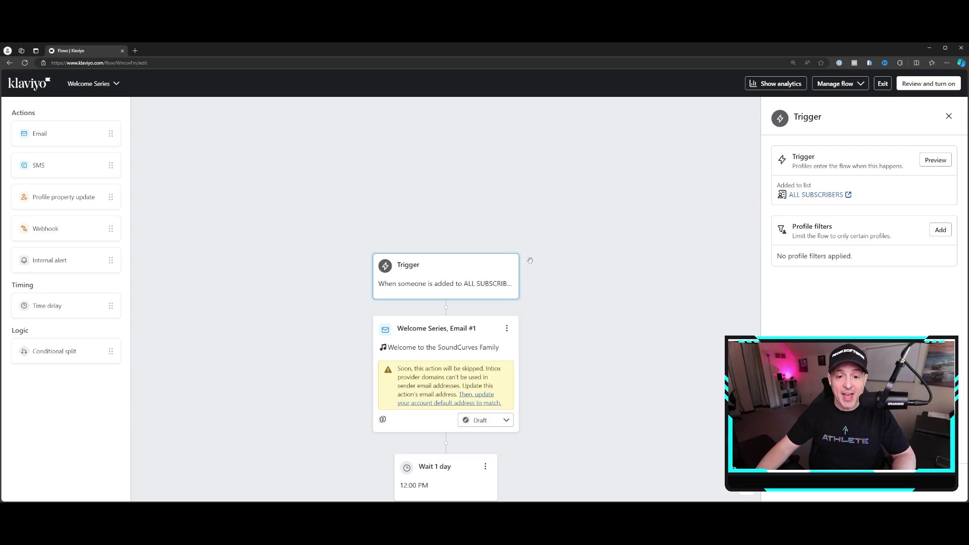
scroll(580, 381, down, 8)
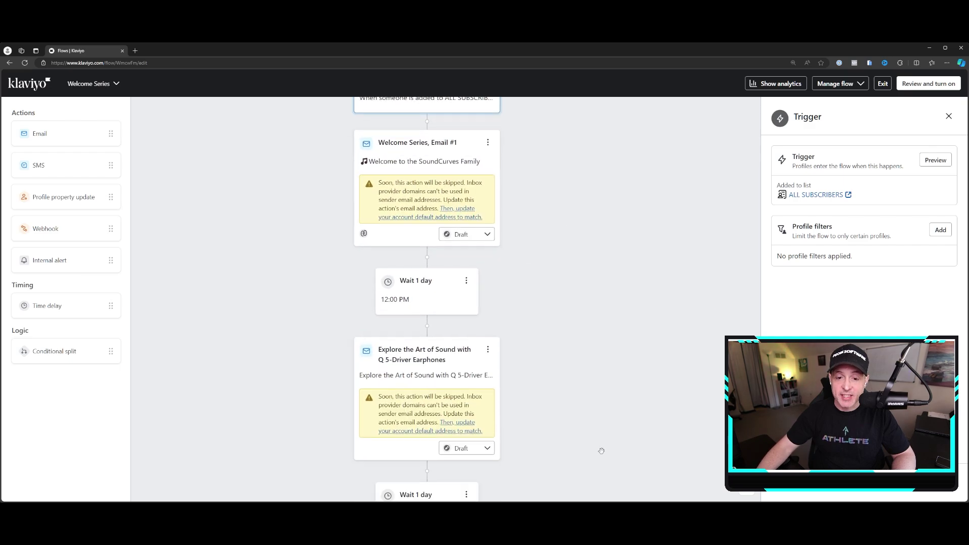
scroll(619, 362, down, 3)
scroll(626, 291, up, 10)
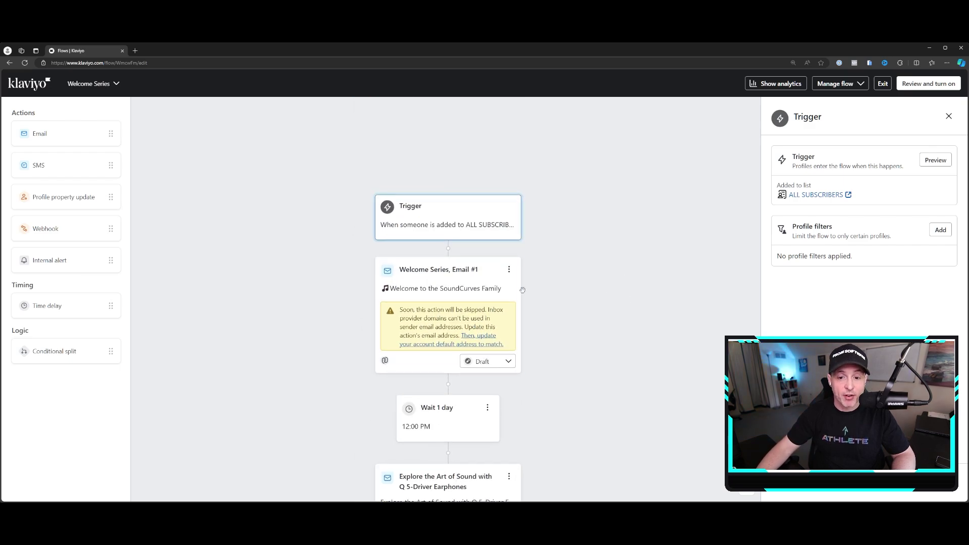
scroll(576, 348, down, 2)
Step: Inspect the first welcome email and the one-day wait that follows it
click(435, 220)
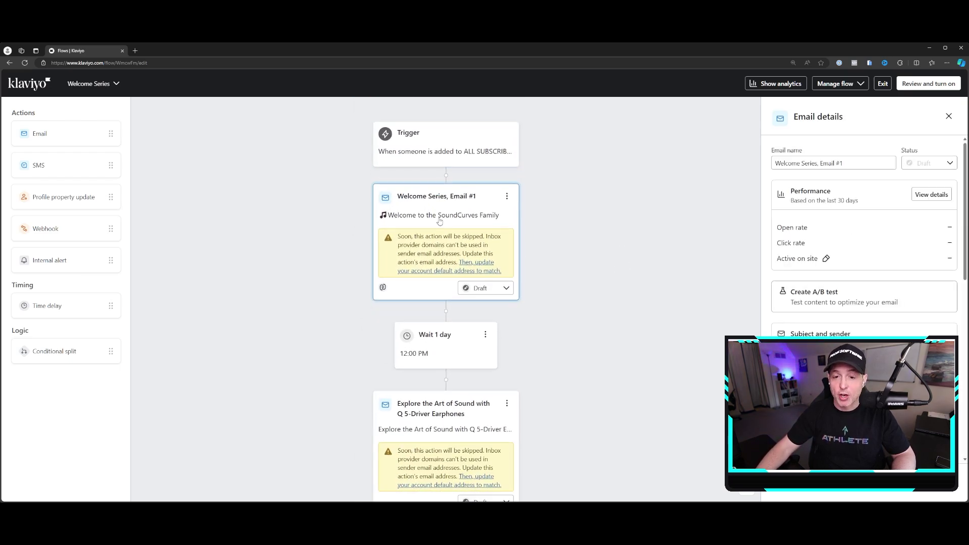
scroll(949, 295, down, 6)
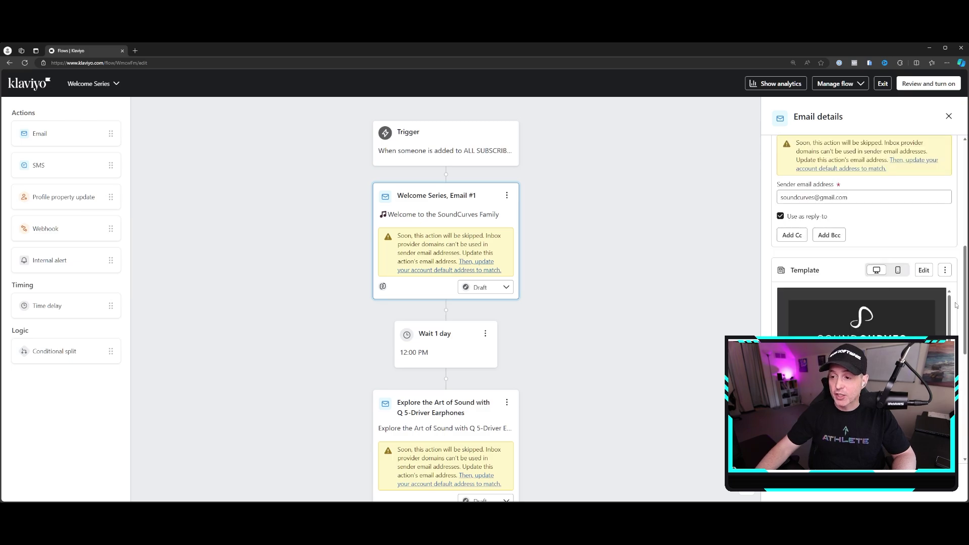
scroll(864, 227, up, 2)
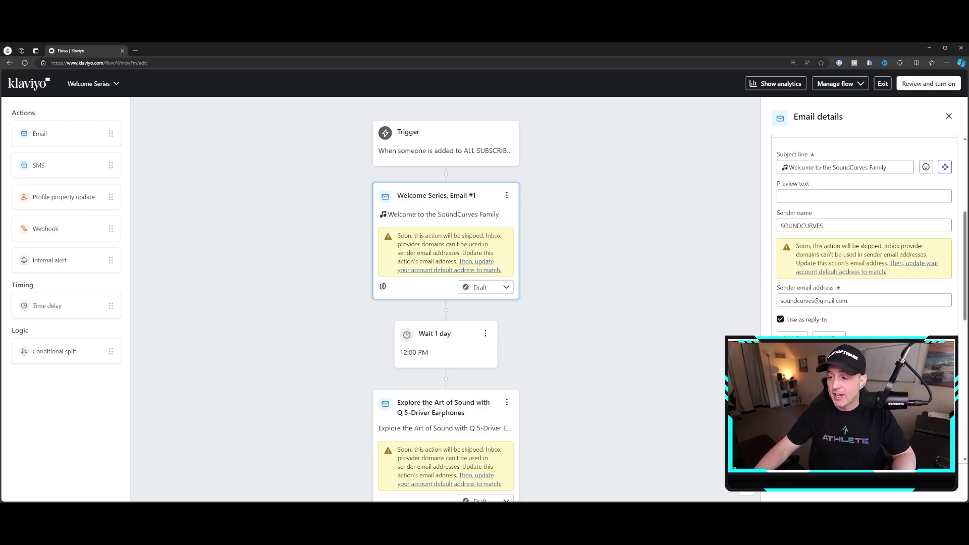
scroll(865, 227, up, 2)
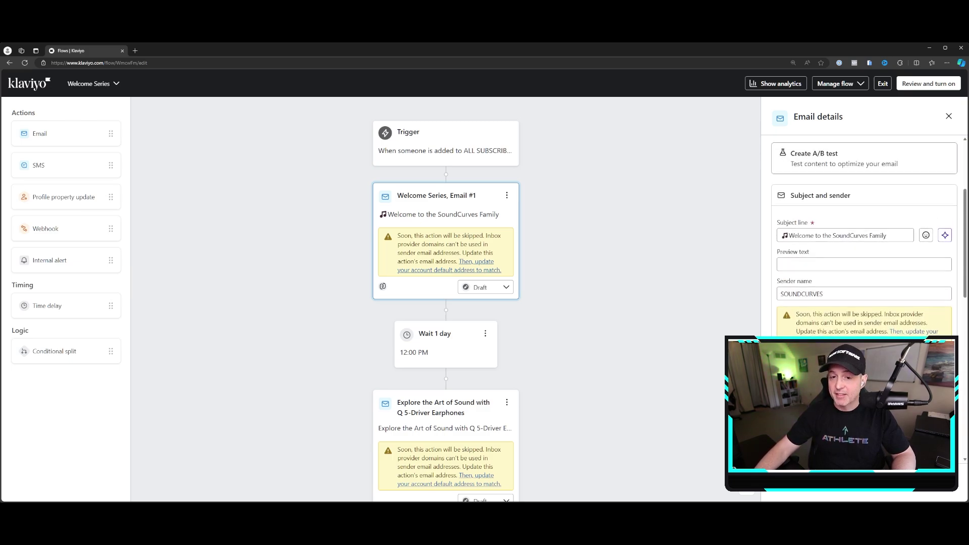
click(437, 354)
scroll(435, 323, down, 2)
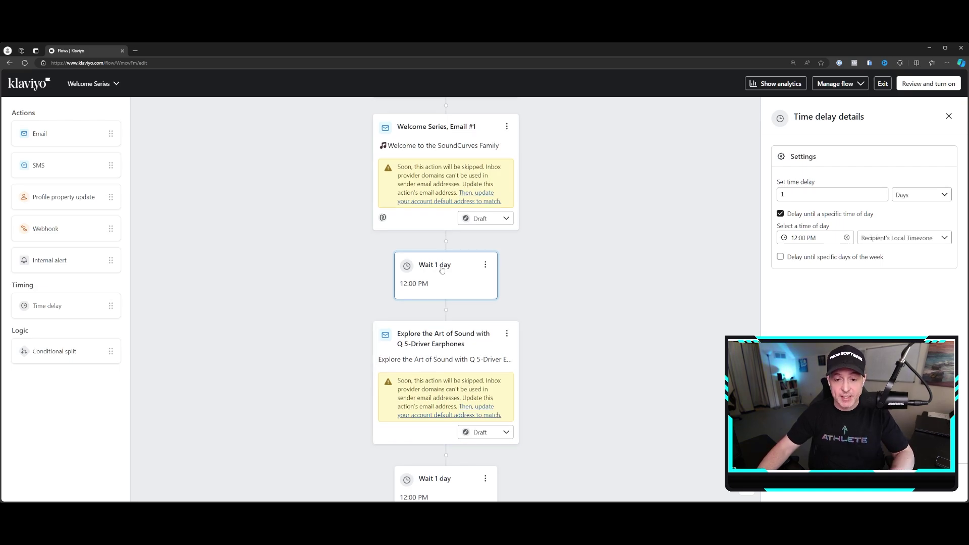
Step: Review the 'Explore the Art of Sound' email, the second one-day wait and Email #3
click(479, 351)
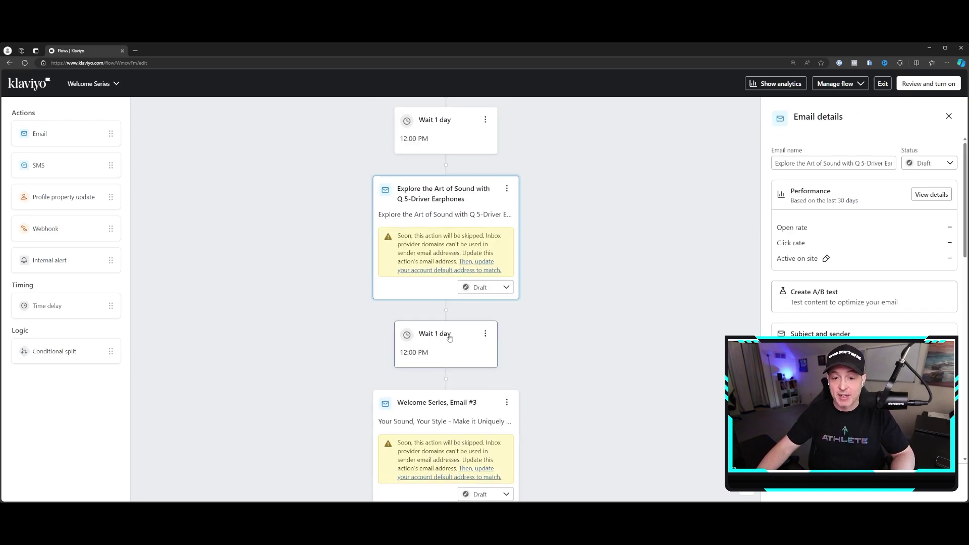
click(450, 338)
click(511, 343)
scroll(513, 343, down, 3)
scroll(514, 343, up, 3)
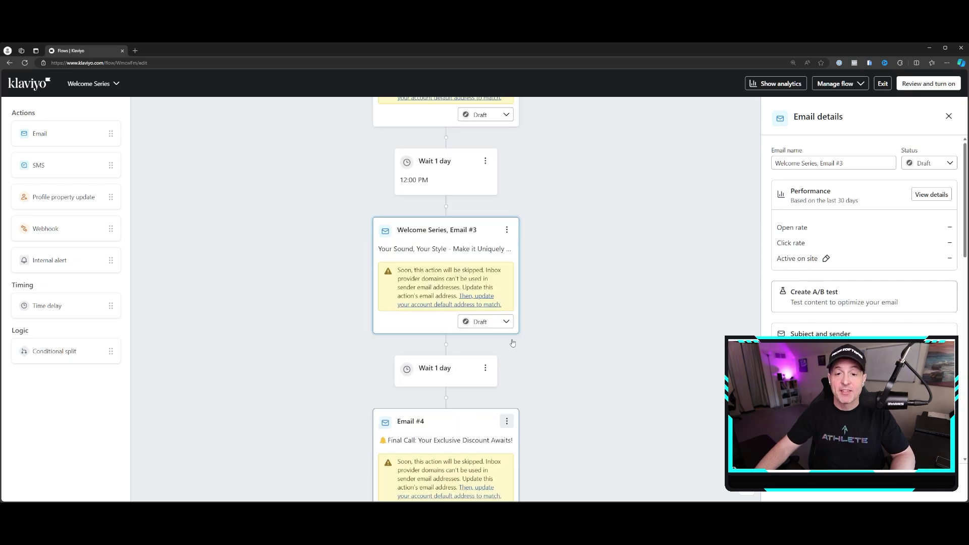
scroll(514, 342, up, 5)
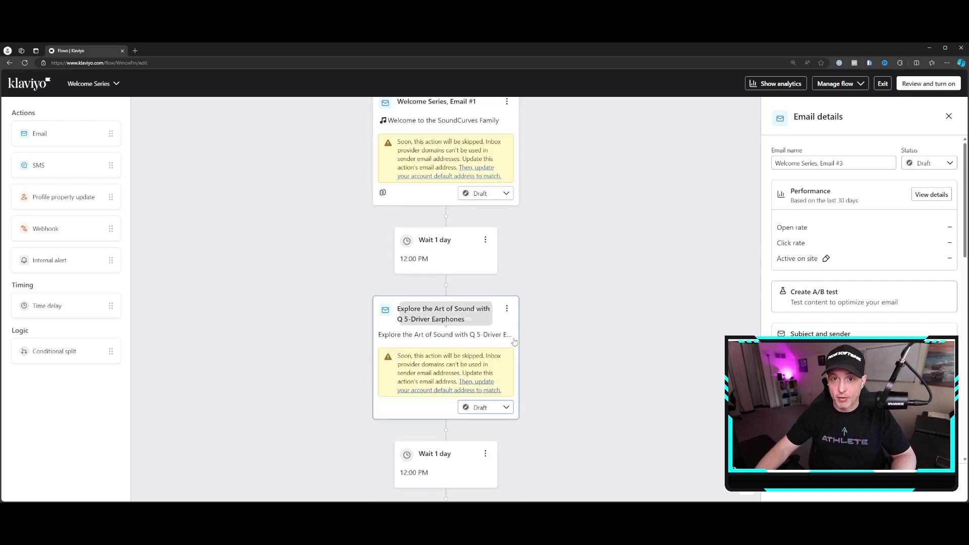
Step: Go back from the Welcome Series editor to the Flows list of four draft flows
click(9, 63)
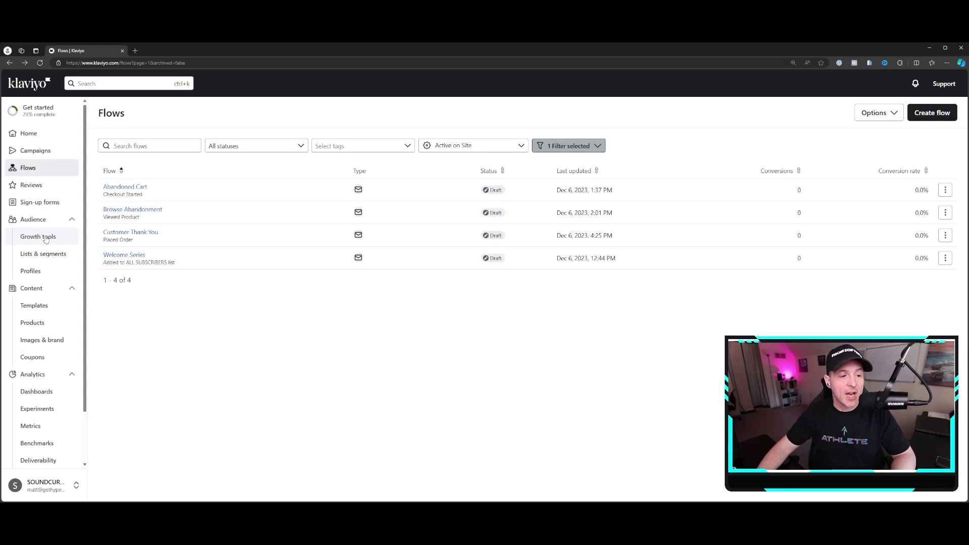
Step: Open Lists & Segments with its four lists and show the Create New list/segment options
click(43, 254)
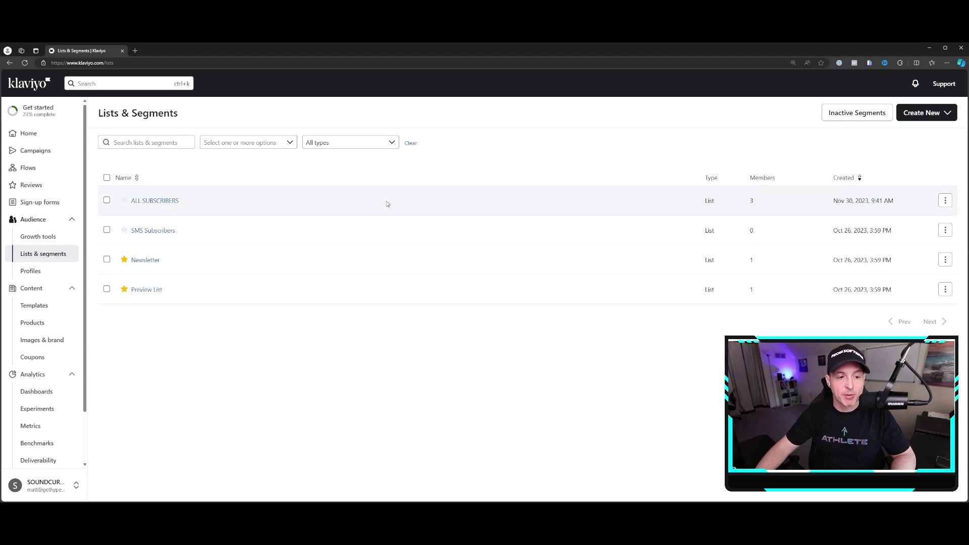
click(915, 112)
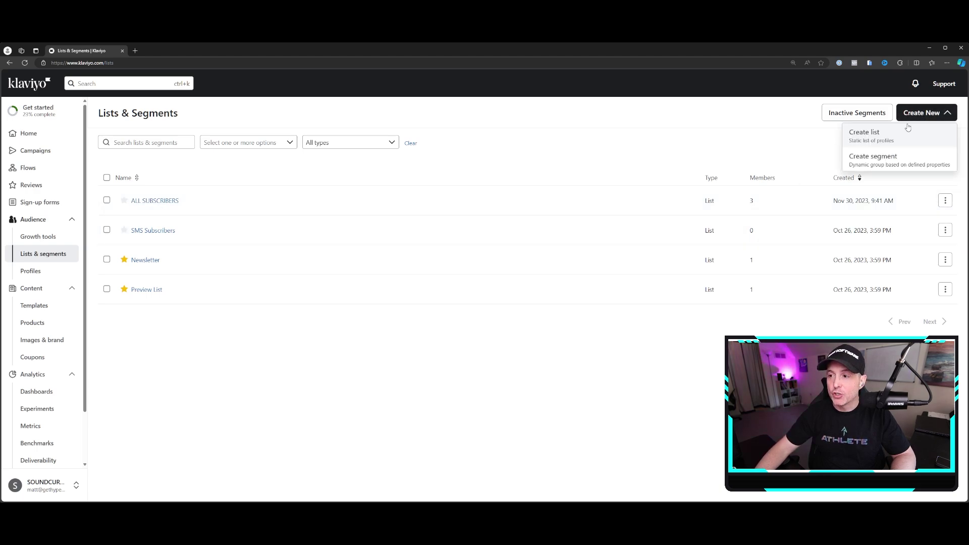
click(579, 114)
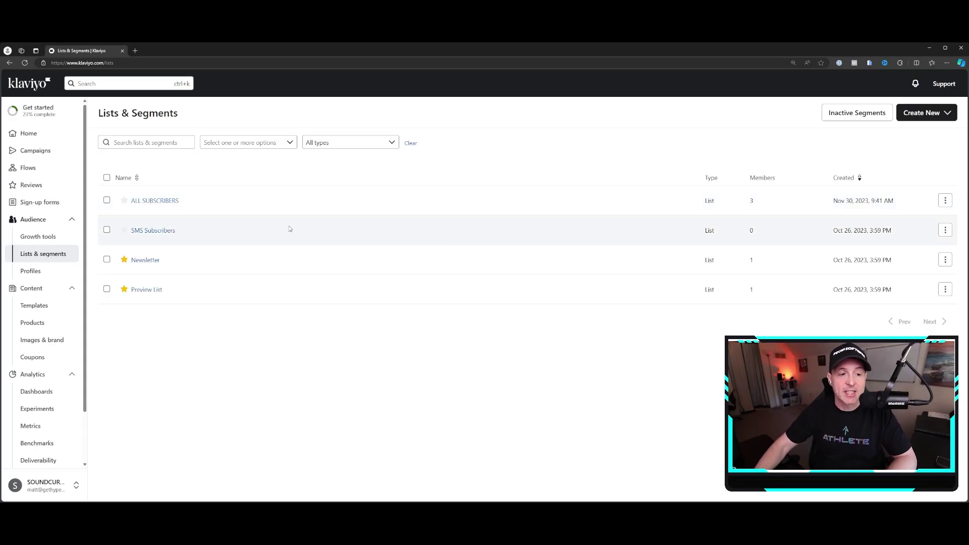
click(927, 113)
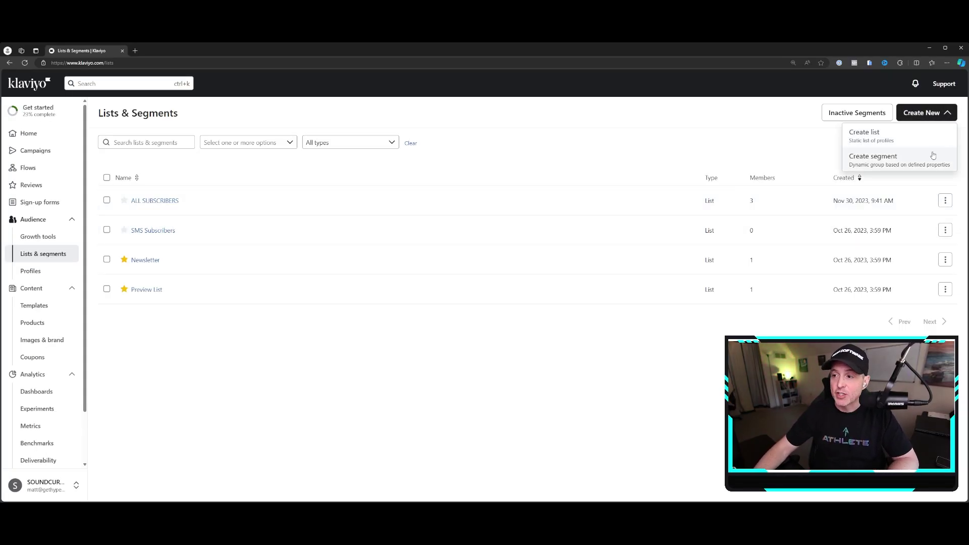
Step: Start a new segment and look at its name field and tag choices
click(884, 160)
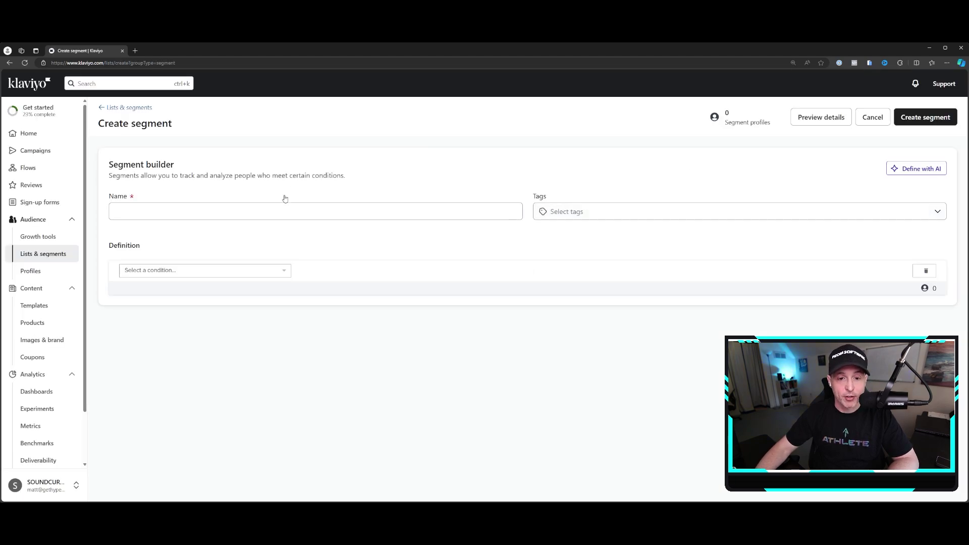
click(295, 206)
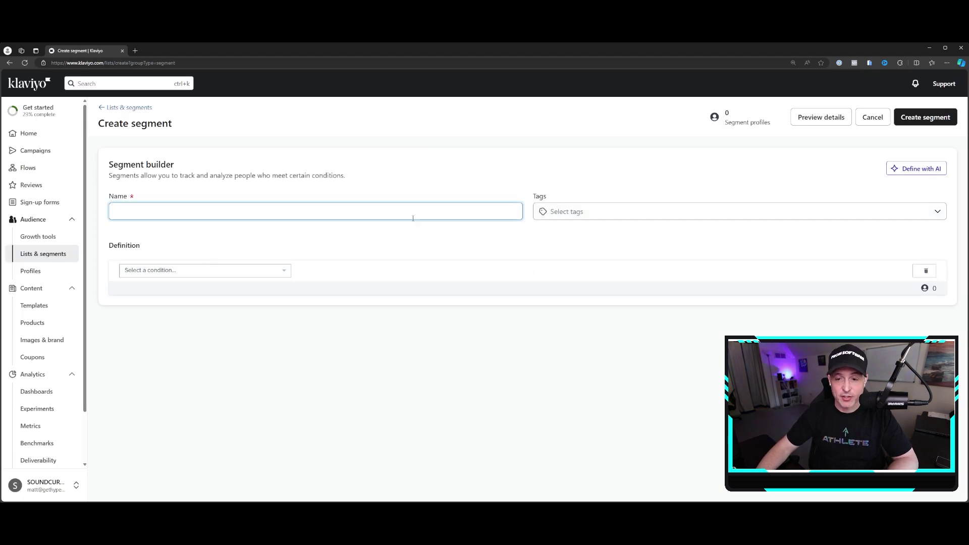
click(568, 211)
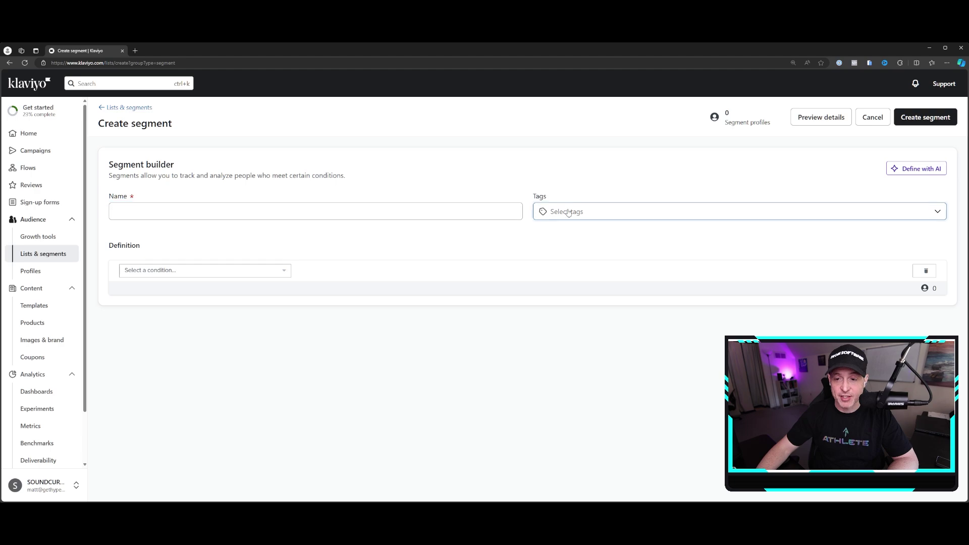
Step: Add a 'What someone has done (or not done)' condition and browse the metric list
click(400, 255)
click(218, 271)
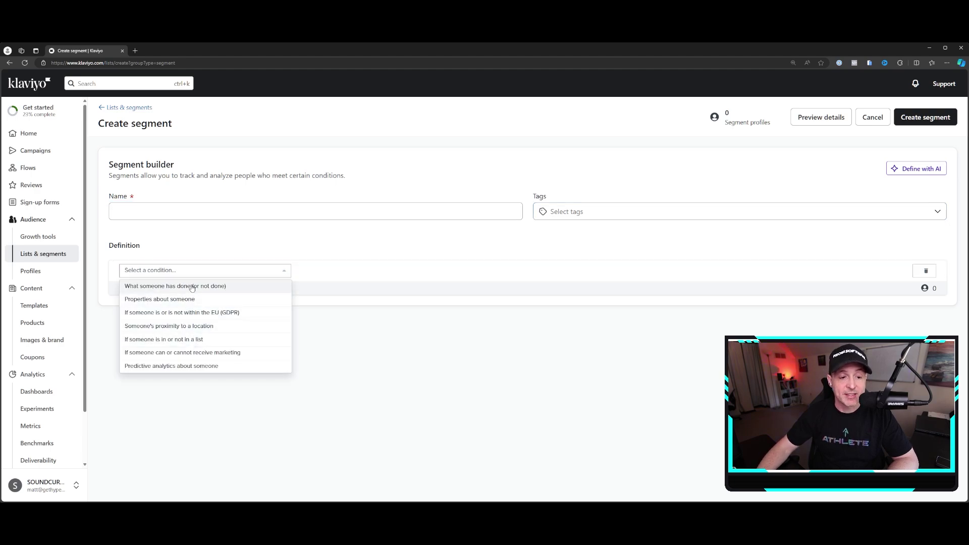
click(192, 286)
click(201, 287)
scroll(217, 347, down, 3)
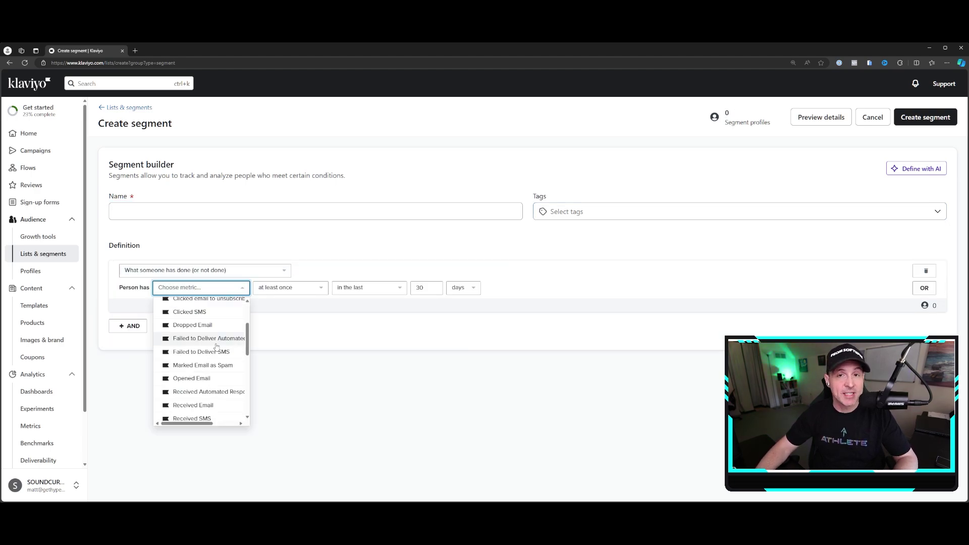
scroll(216, 347, down, 4)
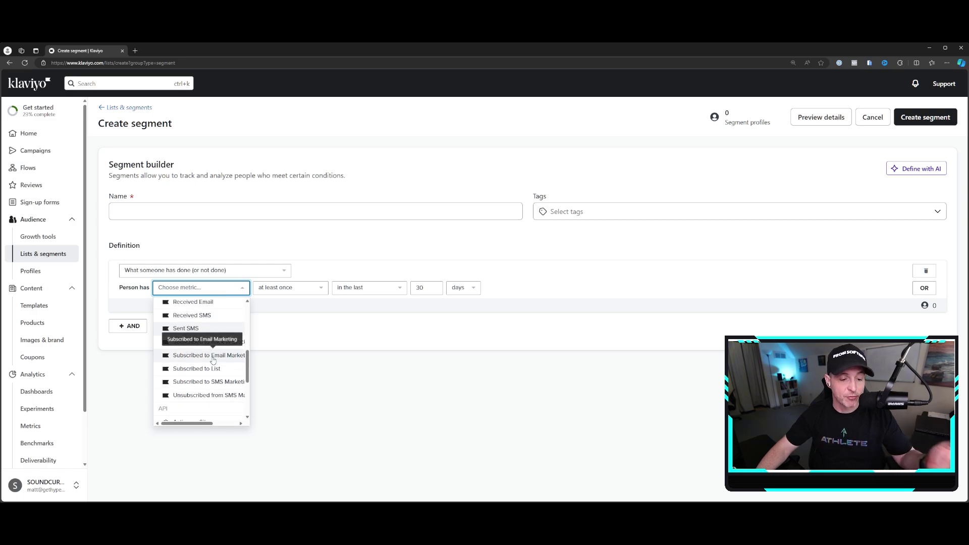
scroll(215, 362, down, 2)
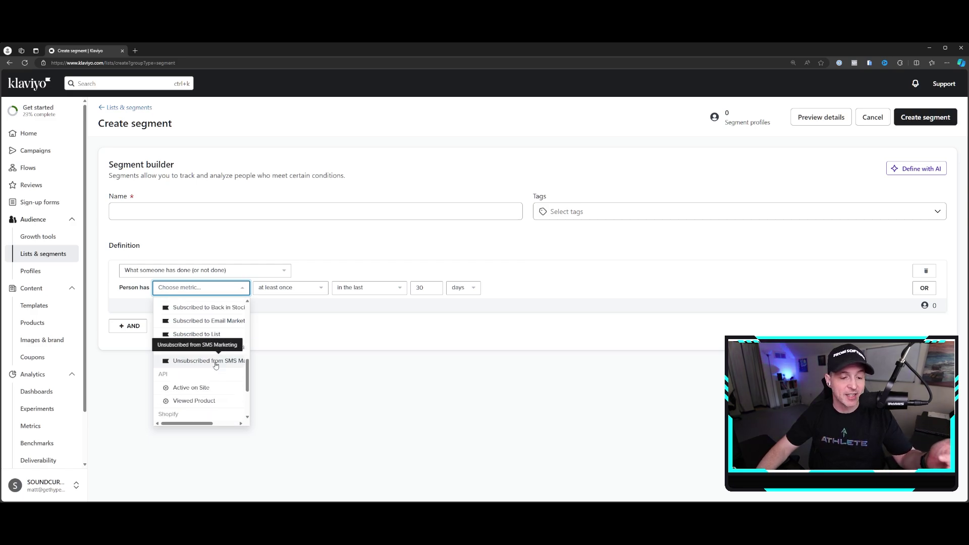
scroll(216, 365, down, 3)
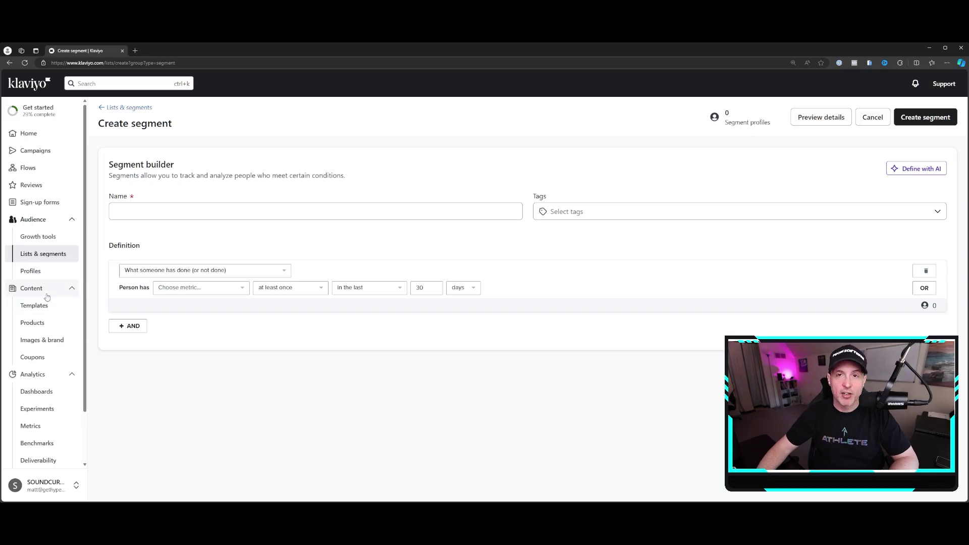
Step: Open the Templates library and scroll through premade designs like Father's Day - Sale
click(40, 305)
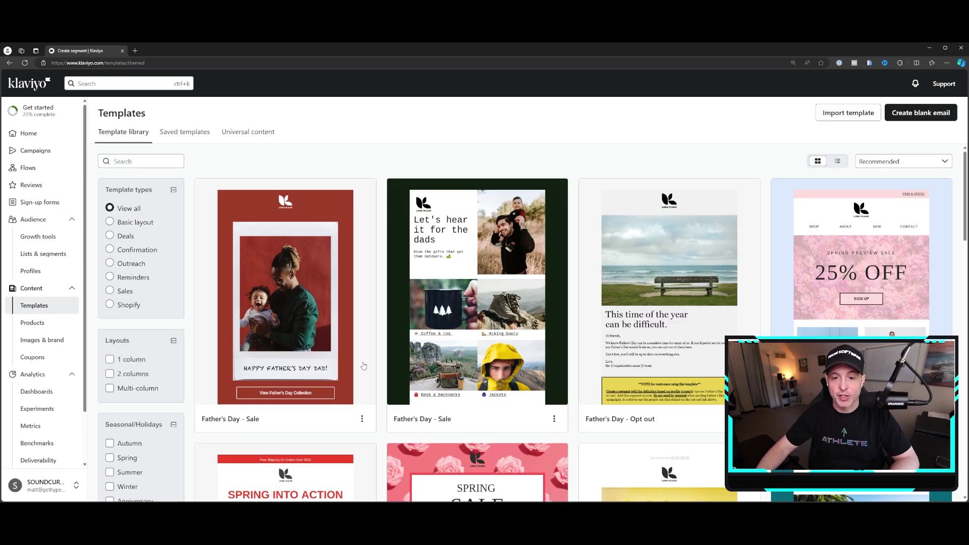
scroll(347, 362, down, 4)
scroll(346, 362, down, 8)
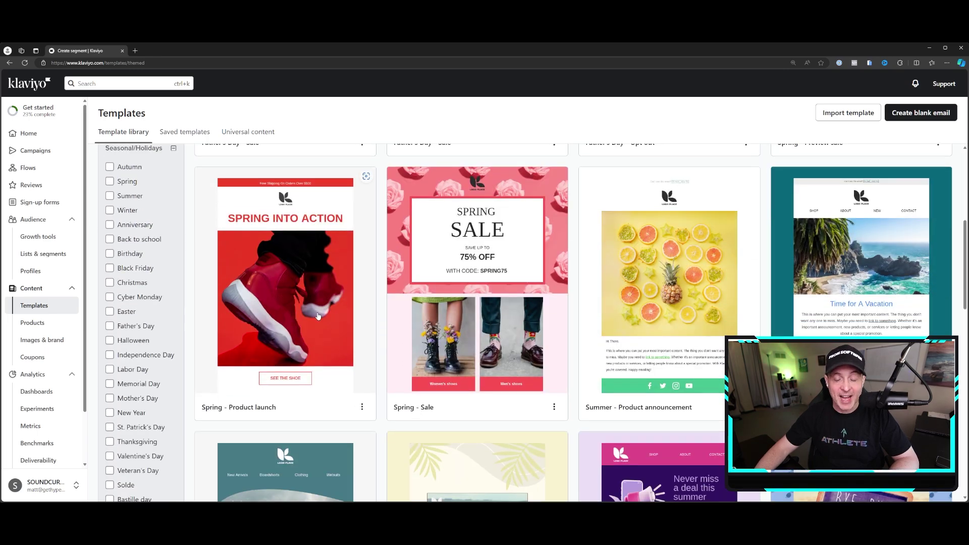
scroll(320, 258, down, 13)
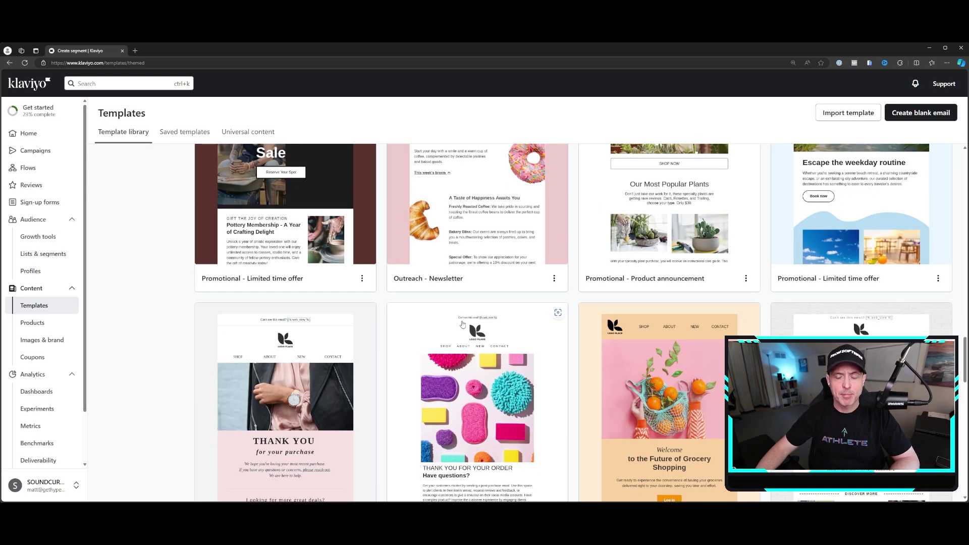
scroll(462, 324, down, 13)
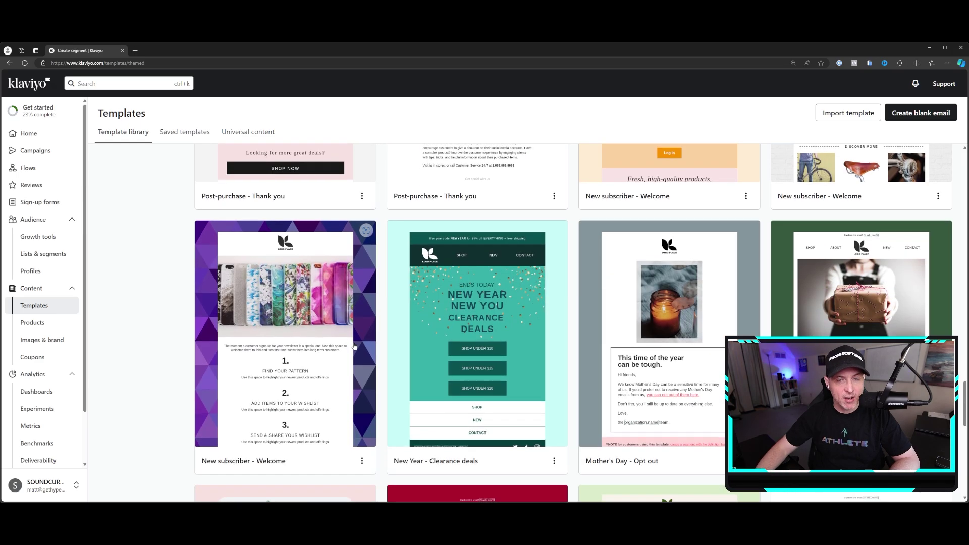
scroll(354, 348, down, 4)
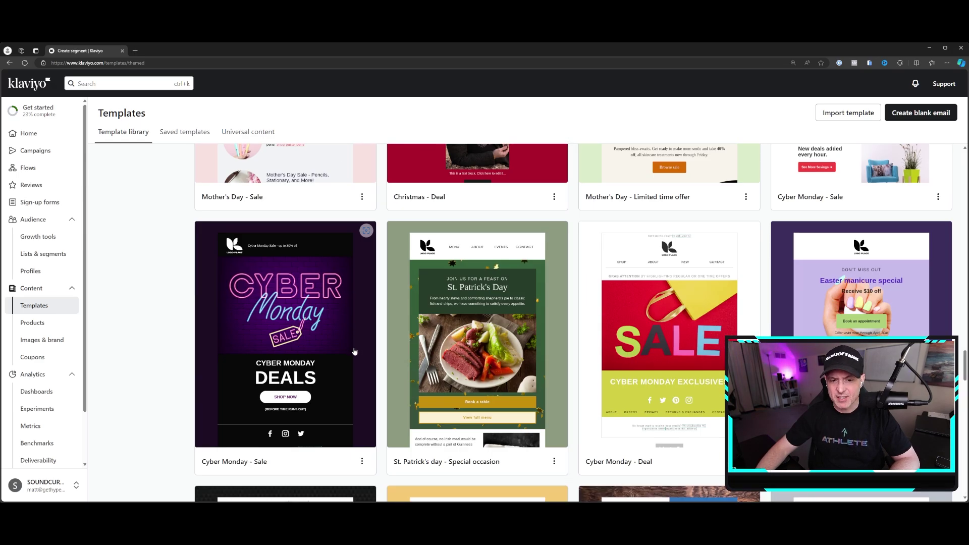
scroll(355, 352, up, 4)
scroll(355, 354, up, 14)
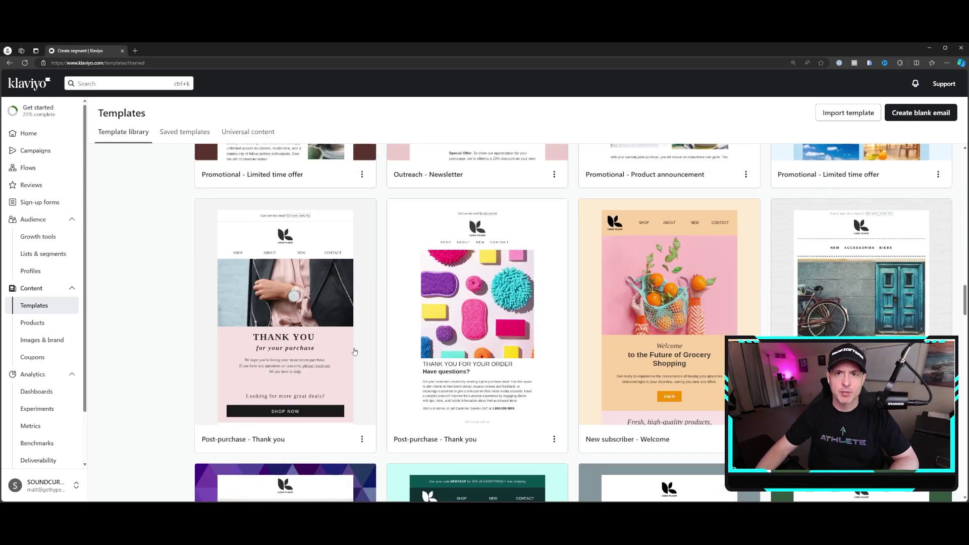
scroll(356, 356, up, 18)
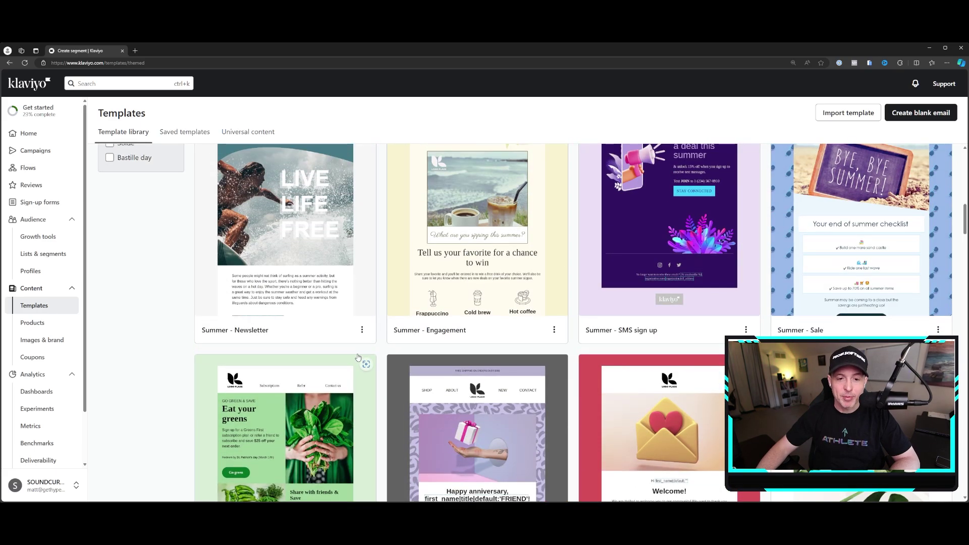
scroll(369, 362, up, 7)
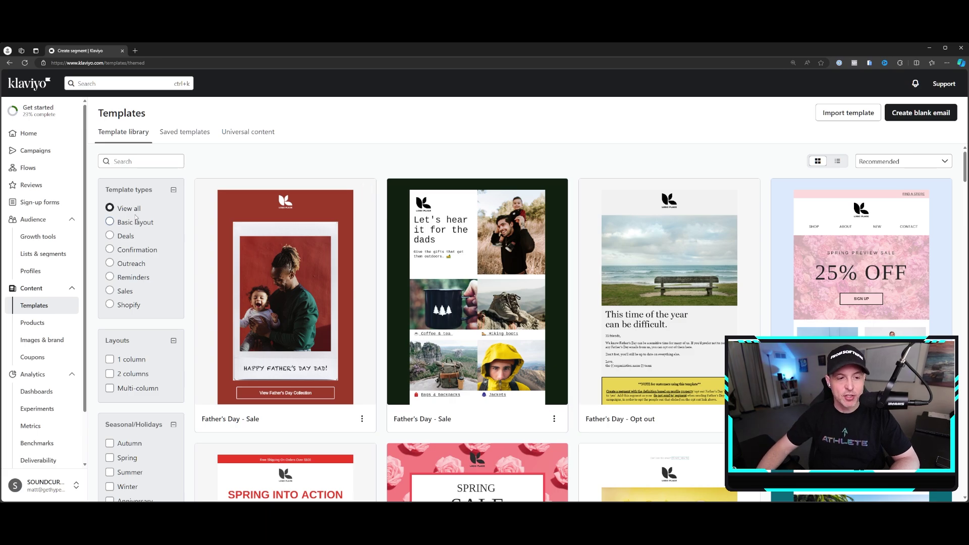
Step: Filter templates by Basic layout and Deals, then return to View all
click(117, 222)
click(118, 235)
click(117, 208)
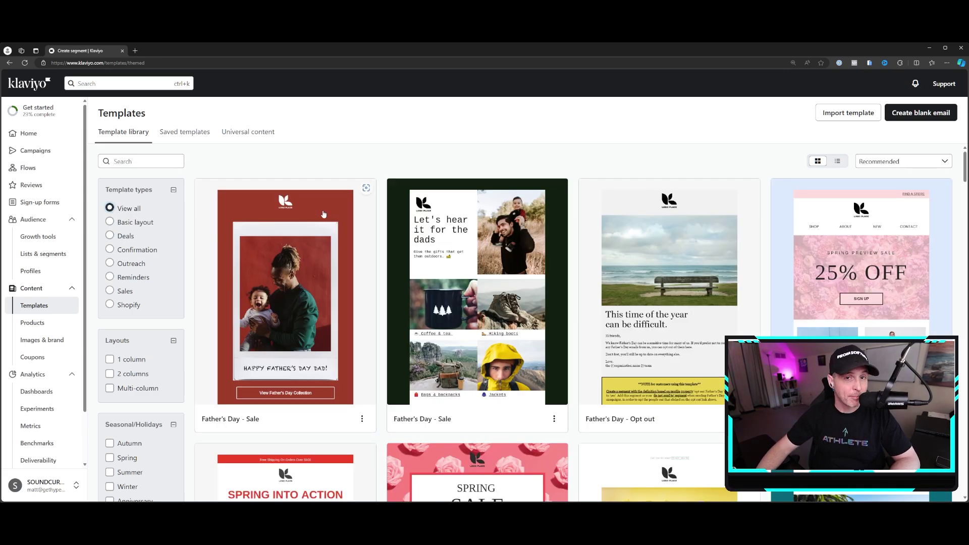
Step: Pass through Dashboards and Campaigns, then return to the four draft flows
click(44, 392)
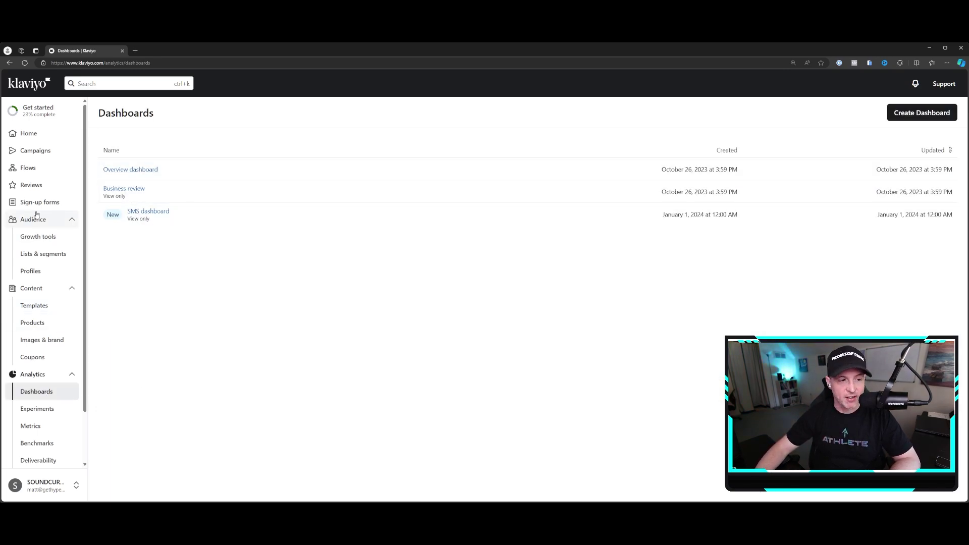
click(36, 170)
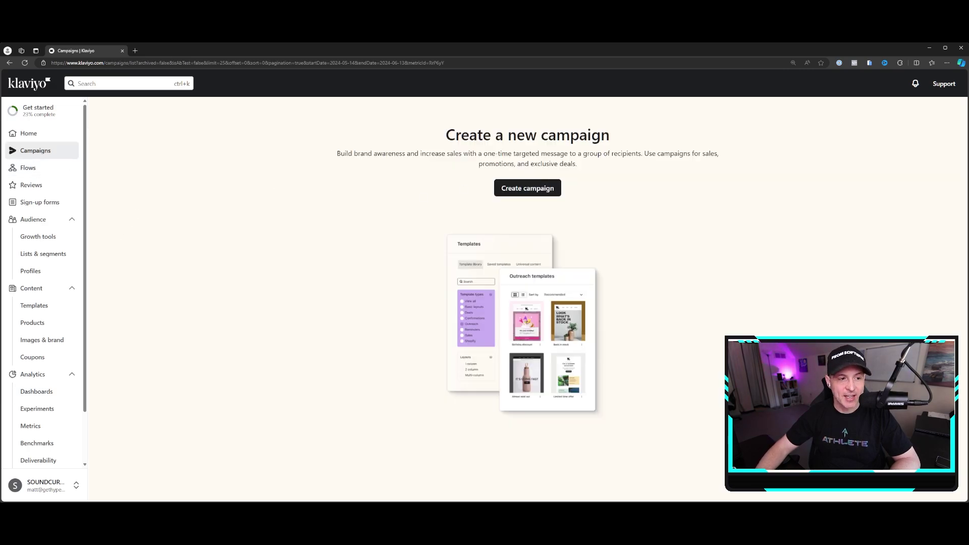
click(39, 168)
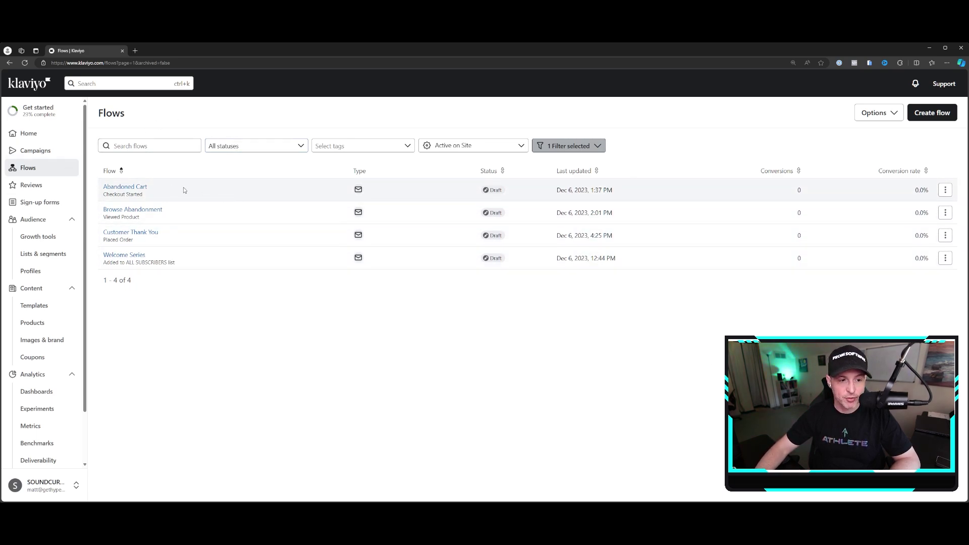
Step: Open the Welcome Series flow and show performance analytics on its emails
click(138, 255)
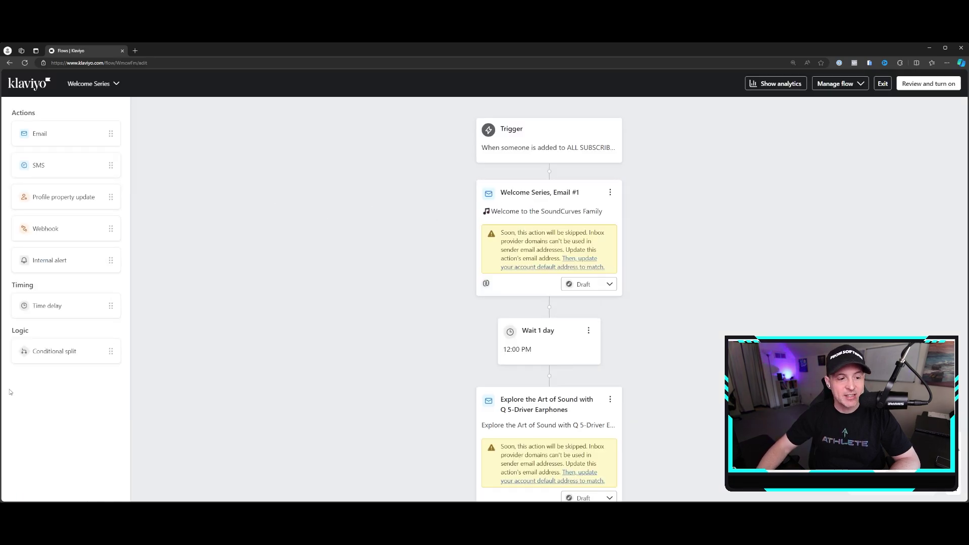
click(780, 84)
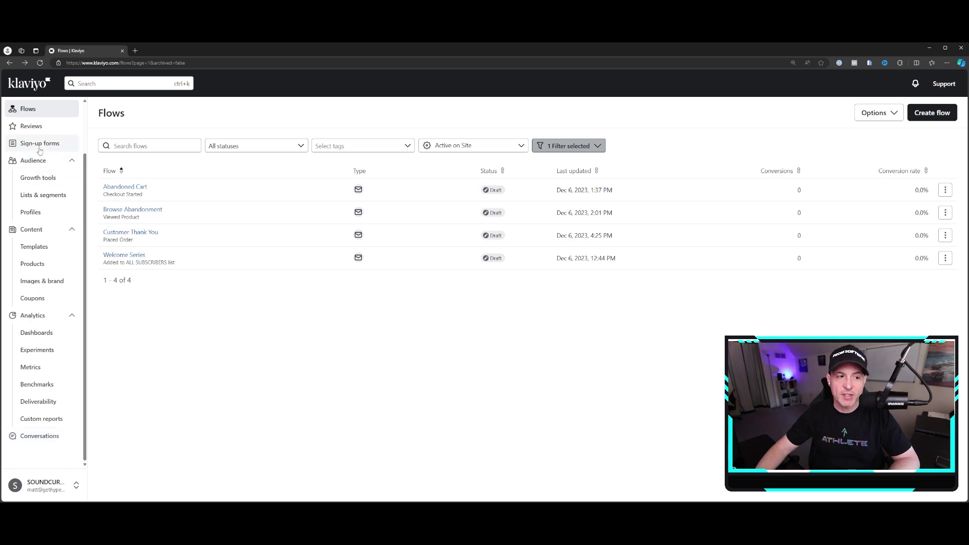
Step: Open Sign-up forms, listing the draft Welcome Series Sign Up popup
scroll(38, 147, up, 2)
click(40, 202)
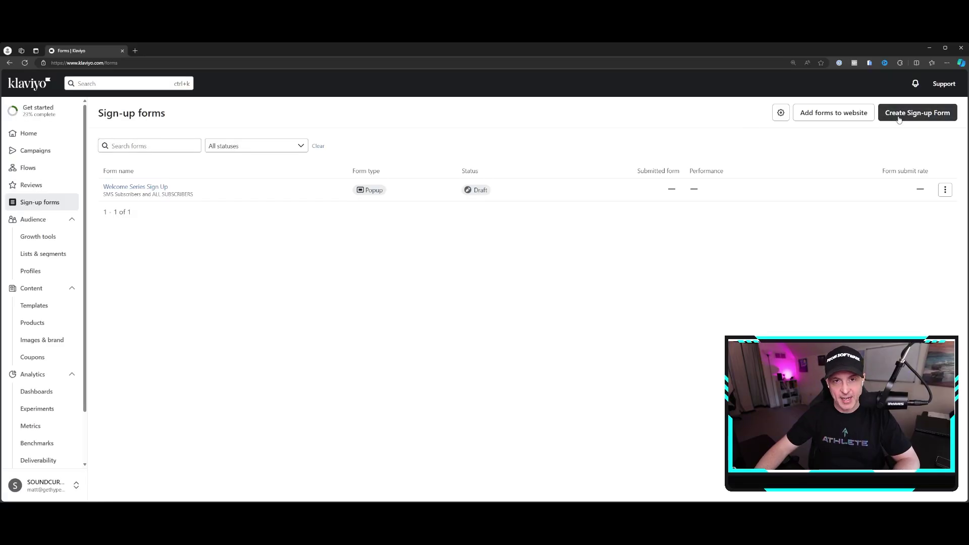
Step: Start a new sign-up form from the Multi-step email & SMS template and link it to ALL SUBSCRIBERS
click(900, 114)
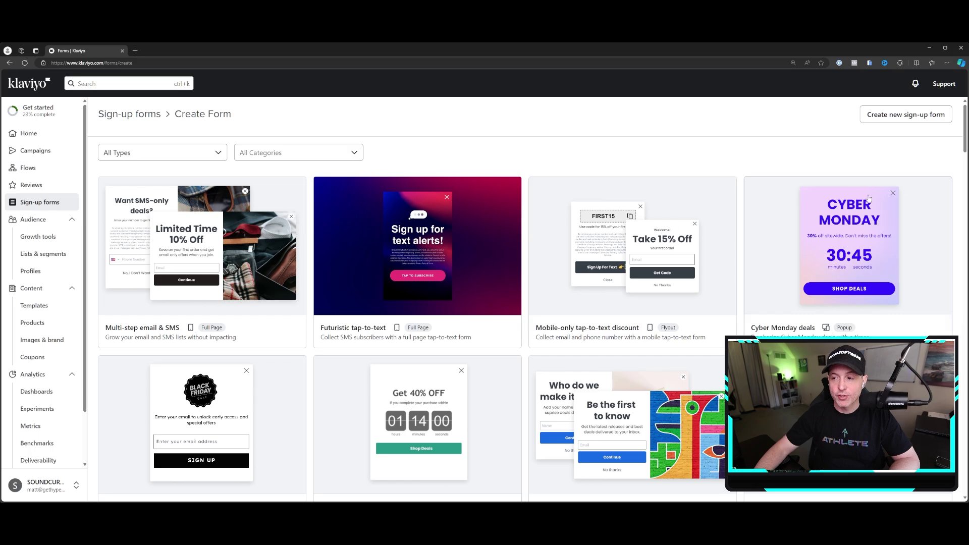
scroll(606, 262, down, 3)
scroll(454, 303, up, 3)
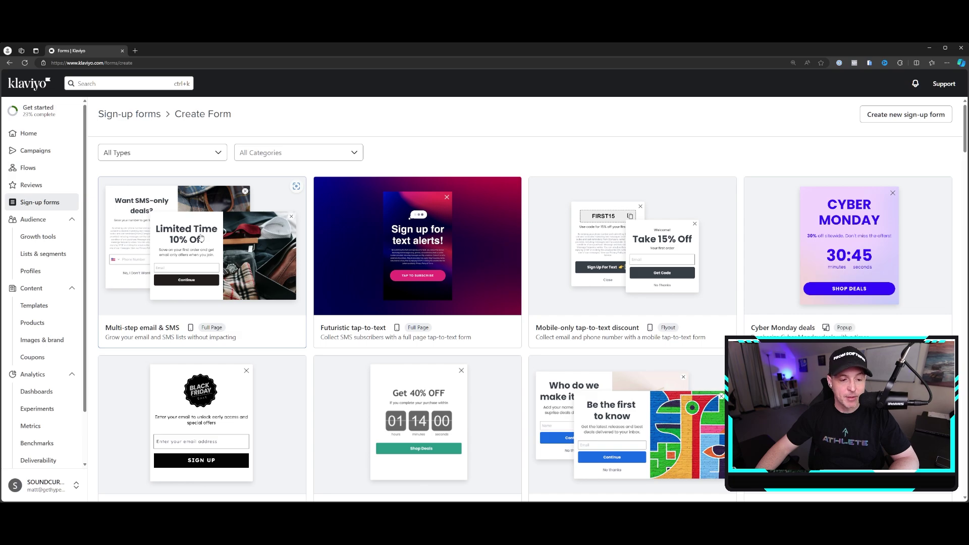
click(191, 270)
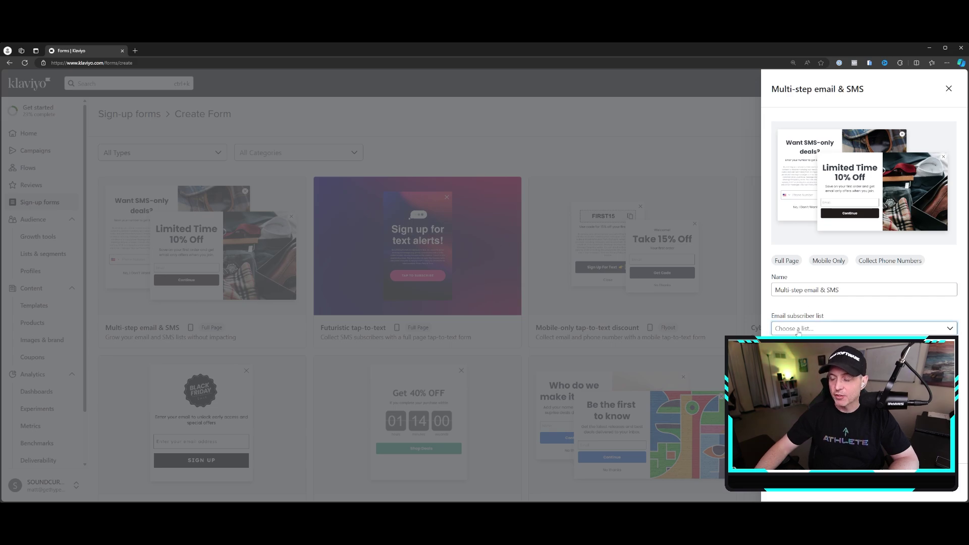
click(924, 329)
click(802, 346)
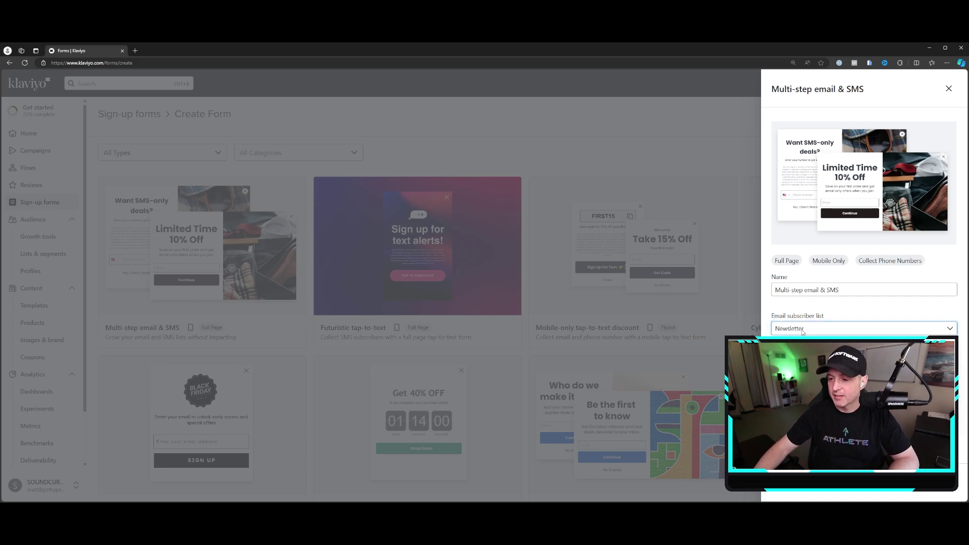
click(908, 328)
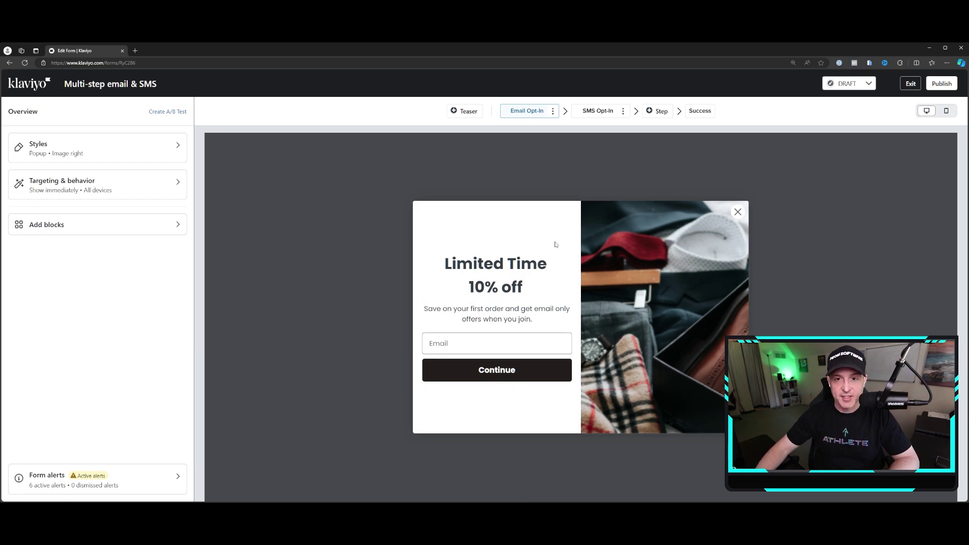
Step: Look over the form's side image and SMS opt-in step, then preview the Success step
click(681, 244)
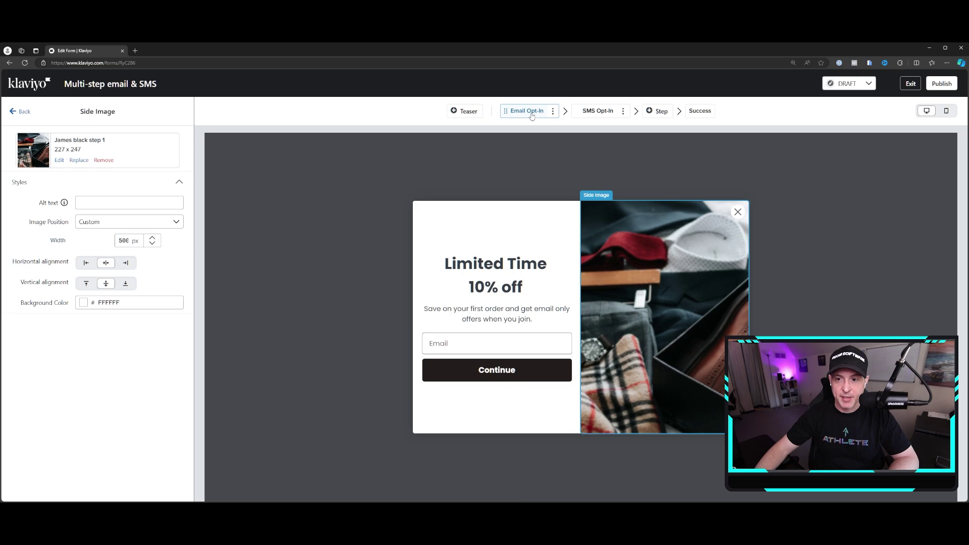
click(599, 111)
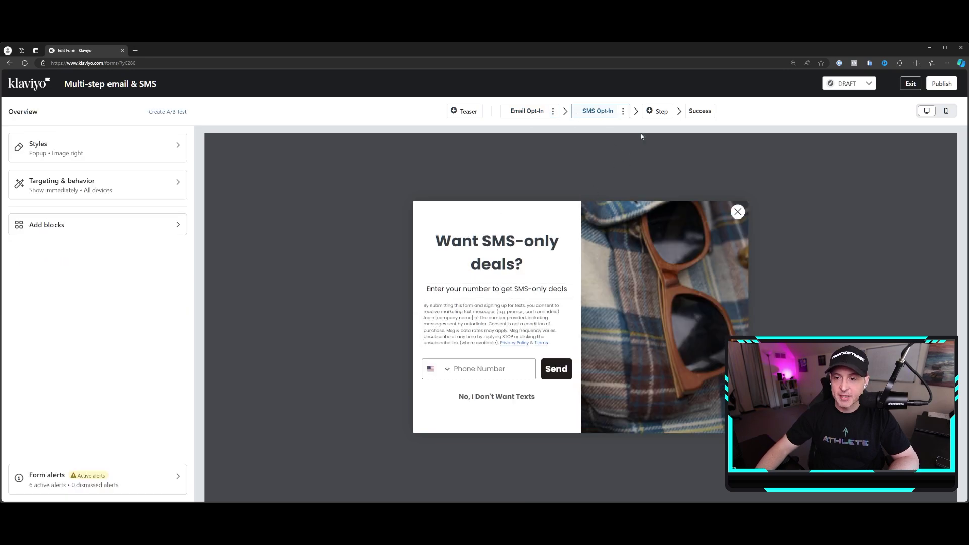
click(657, 111)
click(637, 208)
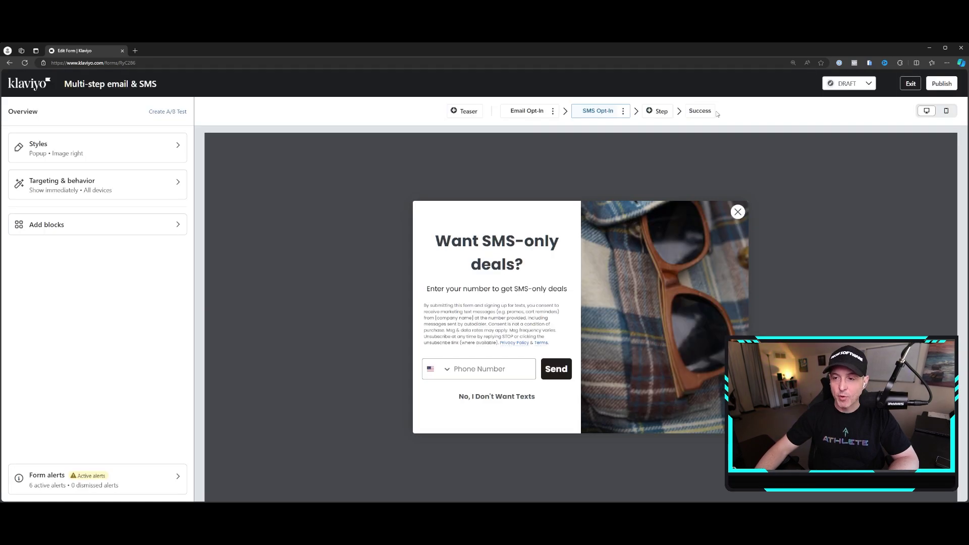
click(700, 112)
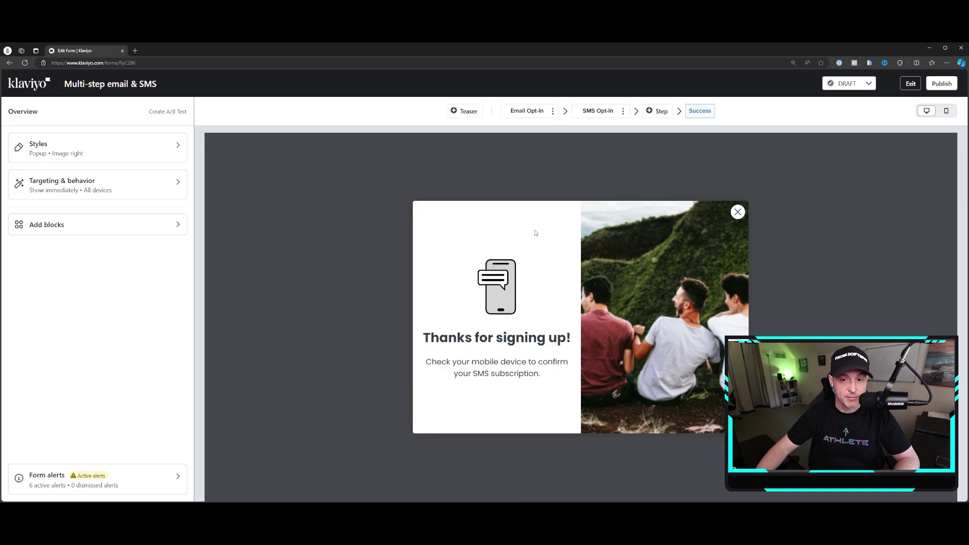
Step: Review the Email Opt-In step's email field and 'Limited Time 10% off' heading, then return to the overview
click(518, 112)
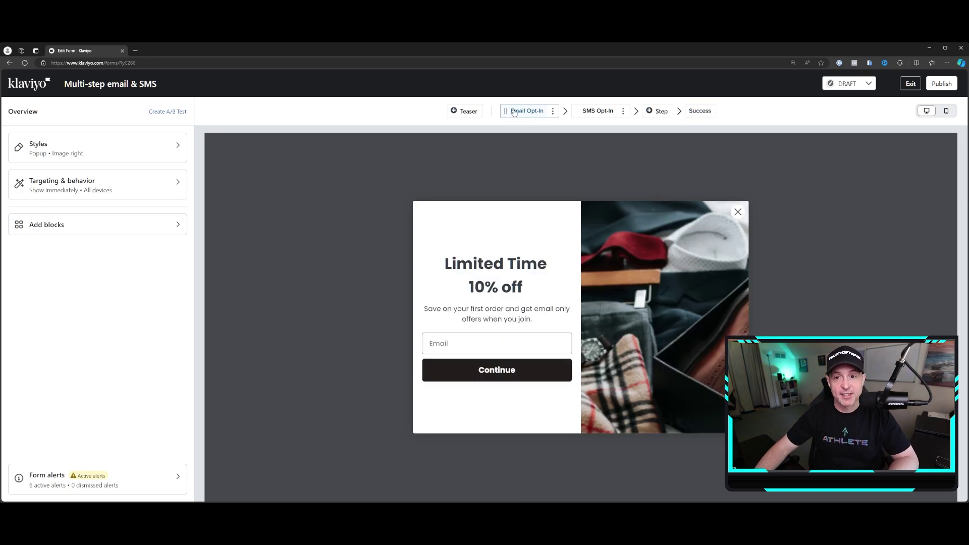
click(497, 343)
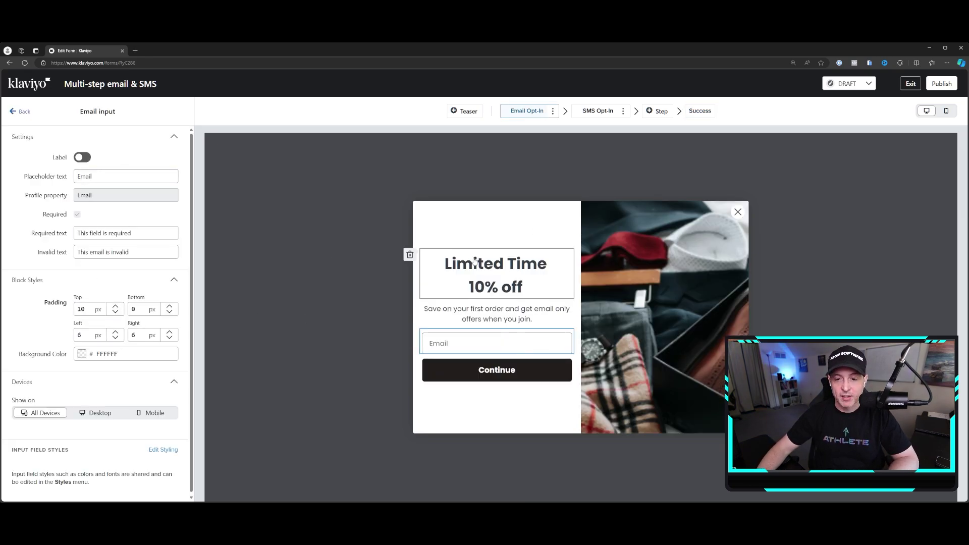
click(498, 273)
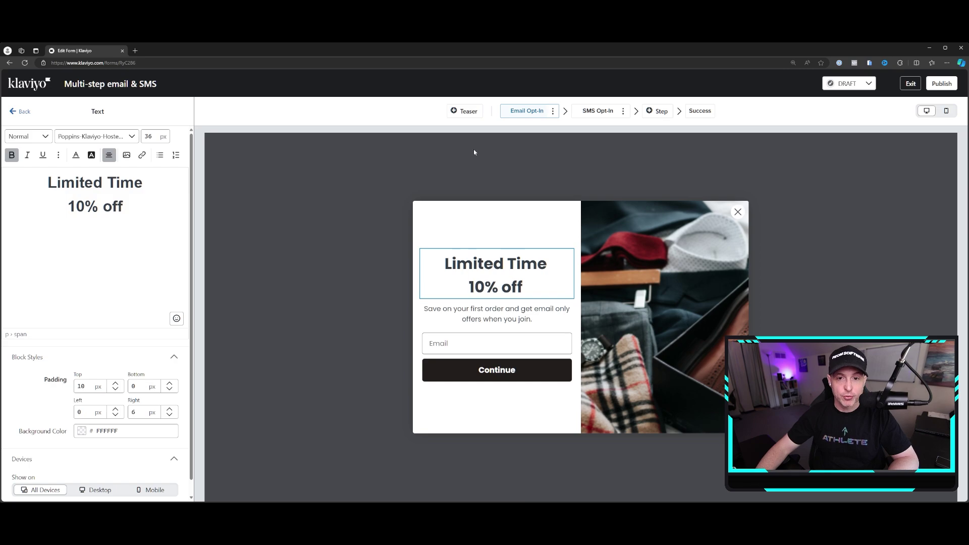
click(22, 112)
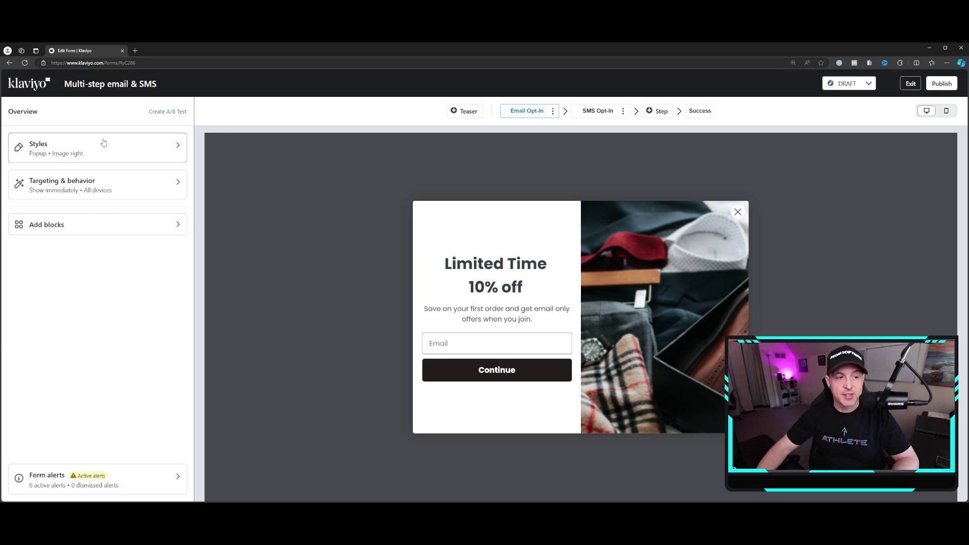
Step: Show the form based on rules, only after visitors scroll 30% of the page
click(83, 188)
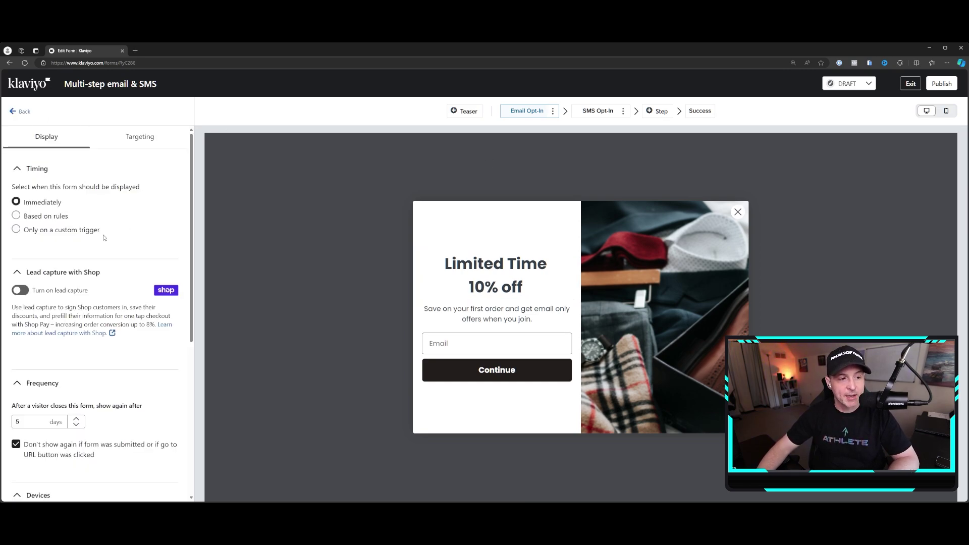
click(56, 216)
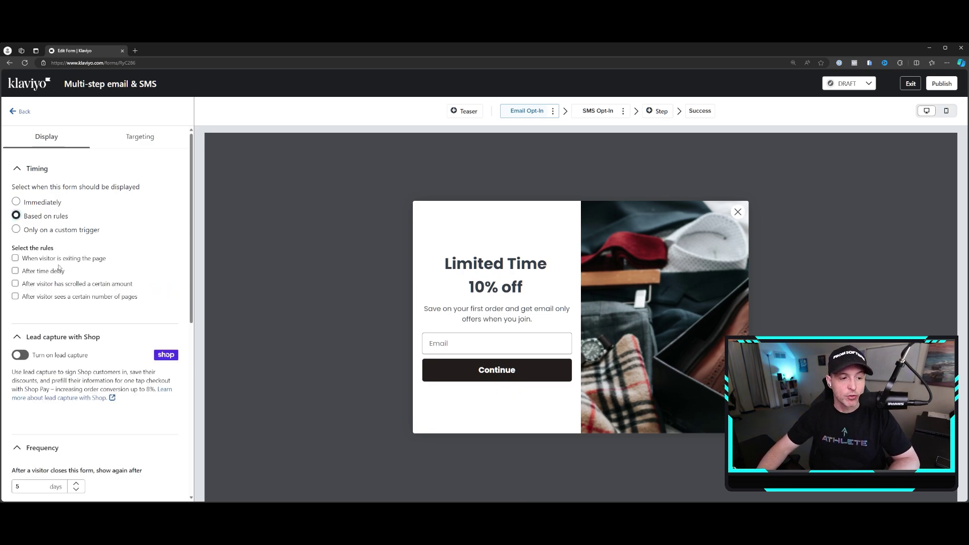
click(41, 259)
click(57, 271)
click(50, 271)
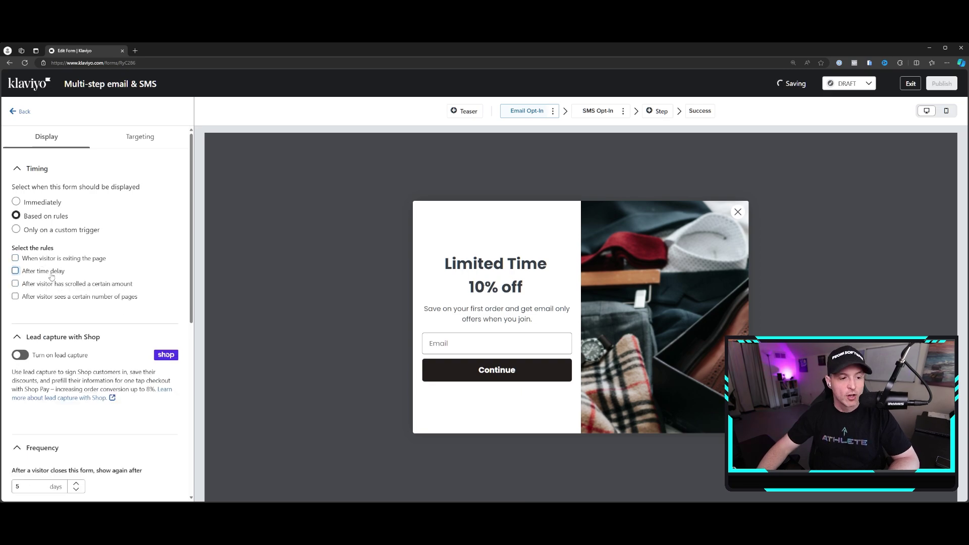
click(66, 284)
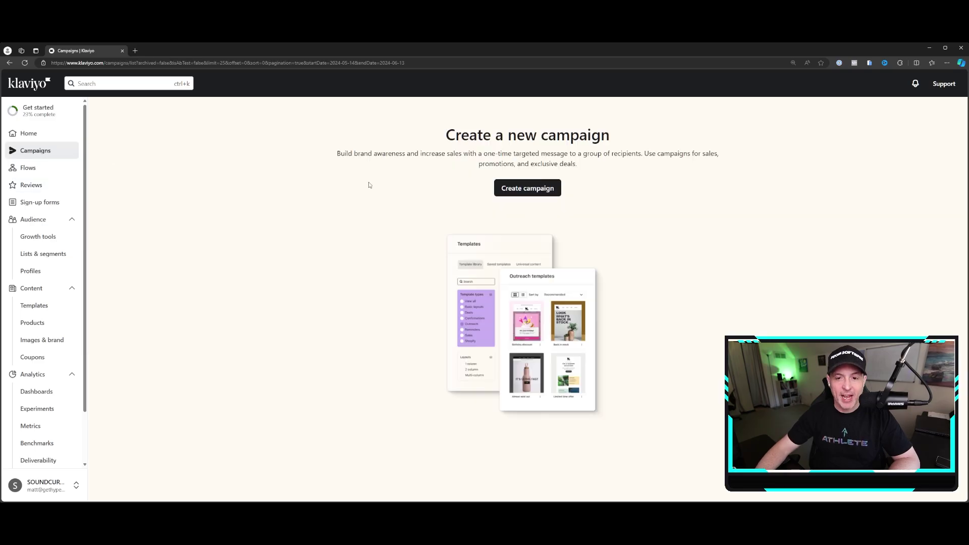
Step: Create a new email campaign and name it 'Test'
click(529, 193)
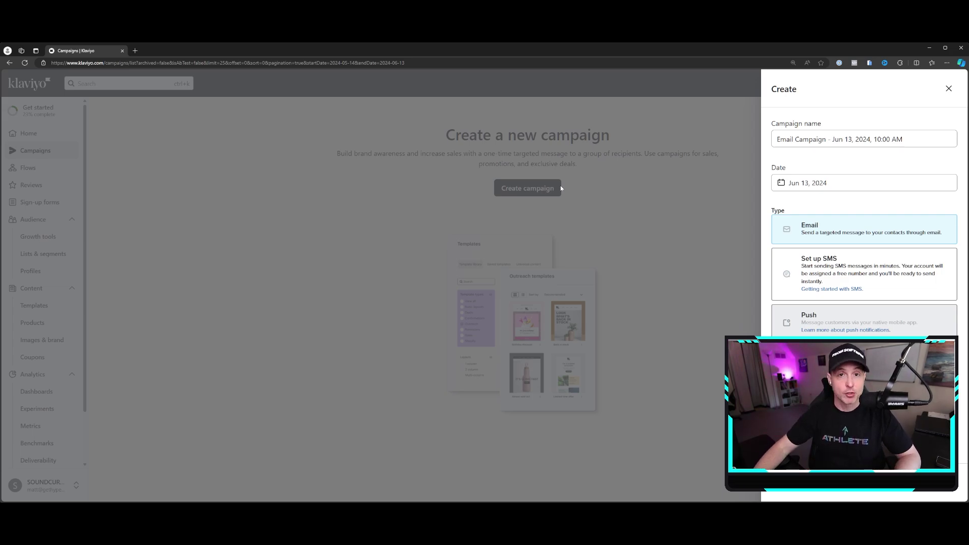
triple_click(898, 143)
text(T)
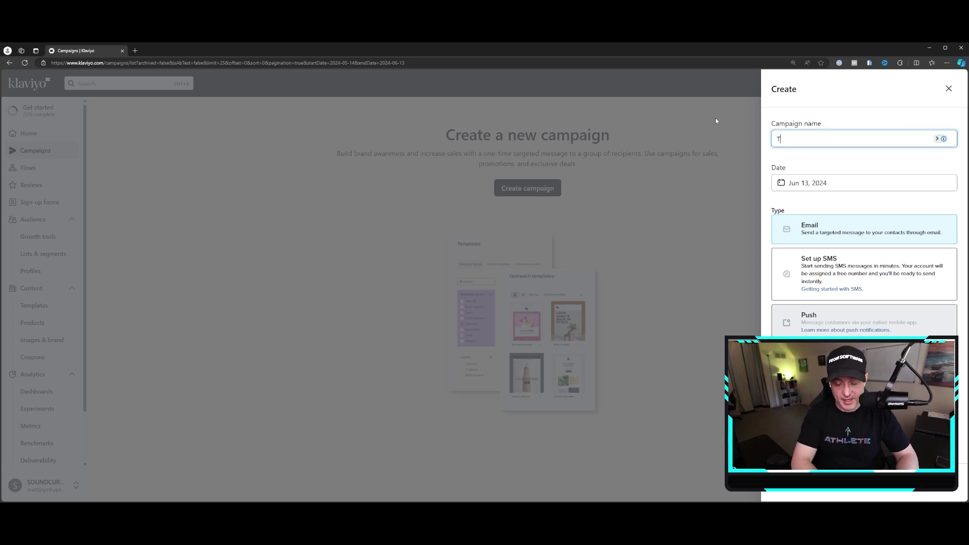
text(est)
key(Tab)
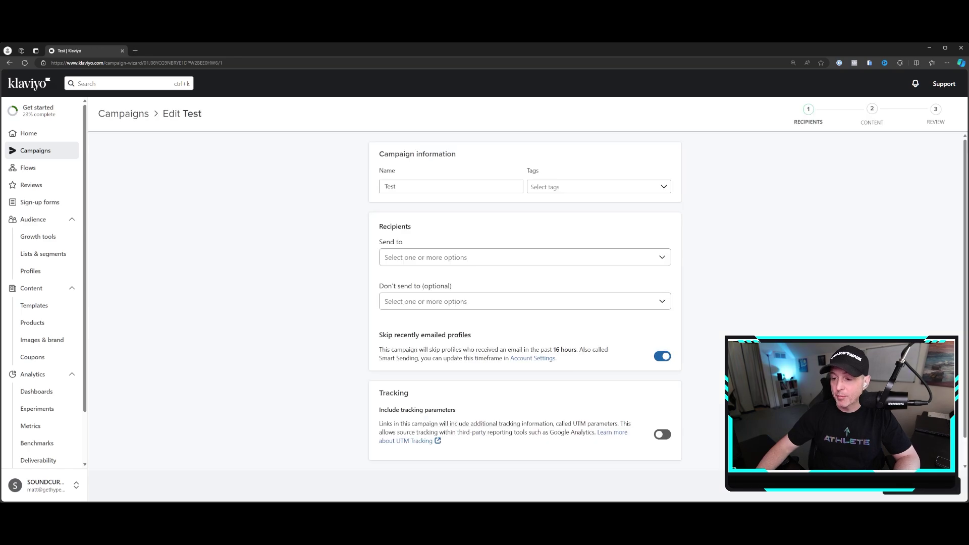
Step: Send the Test campaign to the ALL SUBSCRIBERS list, with no excluded lists
click(429, 262)
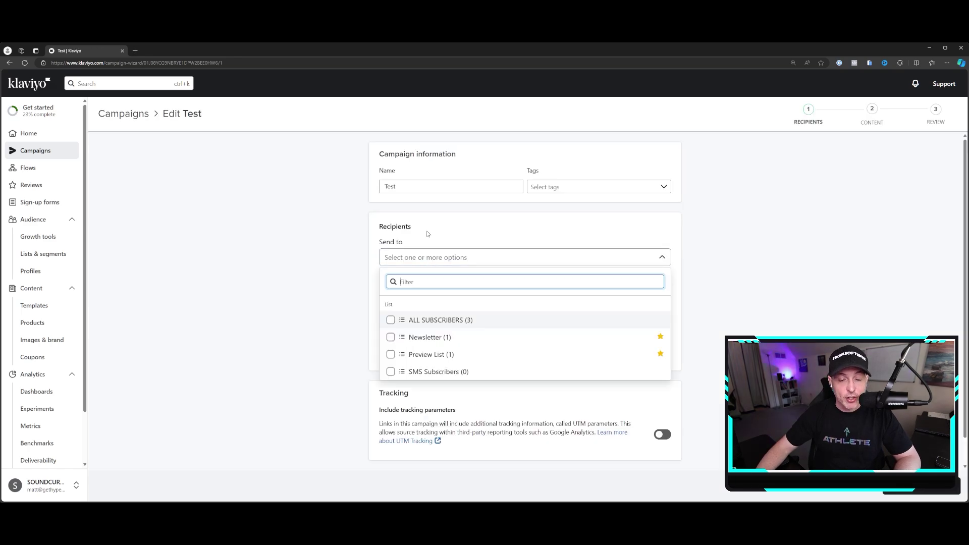
click(419, 320)
click(274, 301)
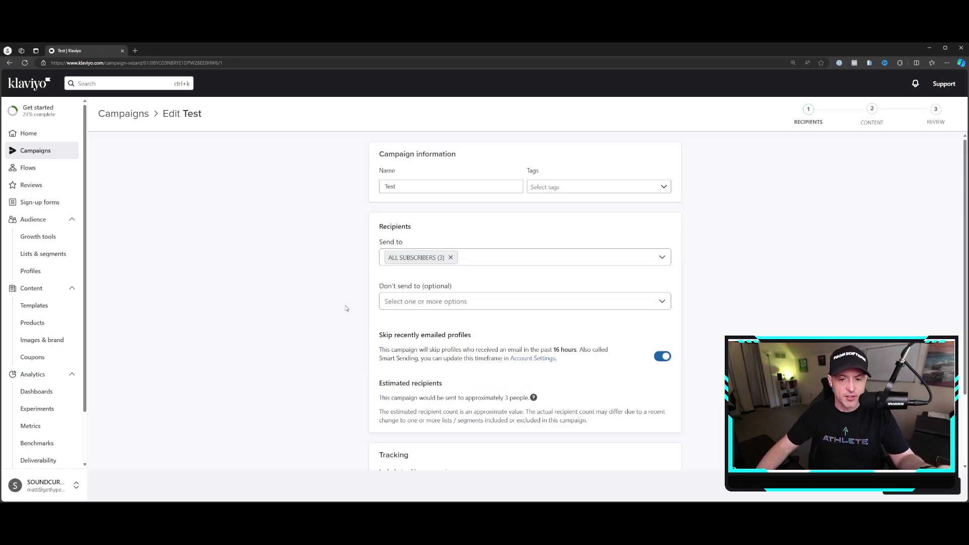
click(385, 303)
click(279, 347)
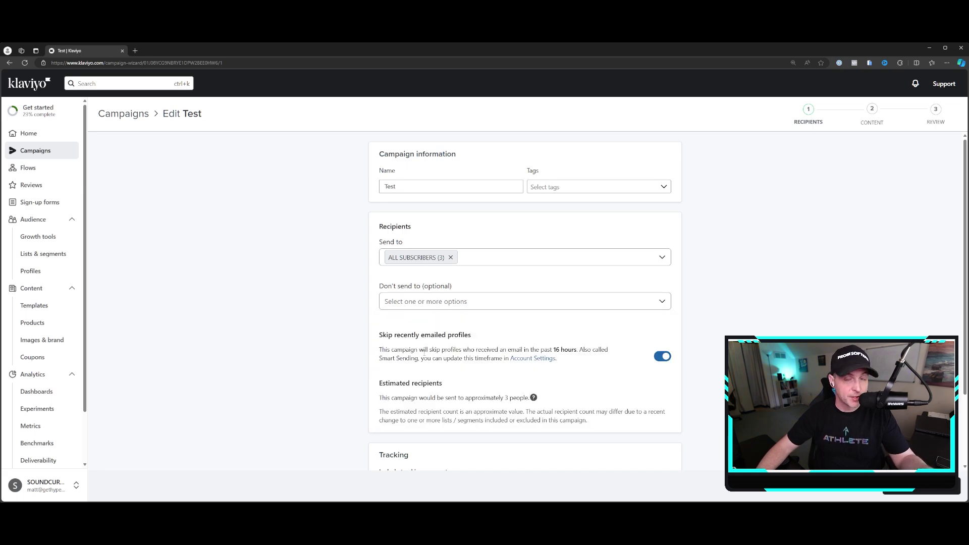
Step: Turn off skipping recently emailed profiles and turn on UTM tracking parameters
click(665, 357)
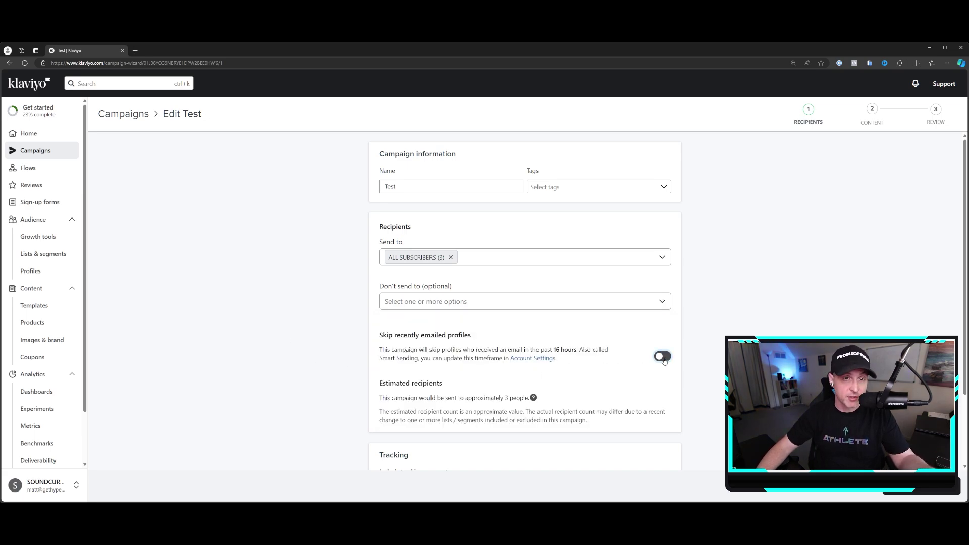
scroll(686, 395, down, 2)
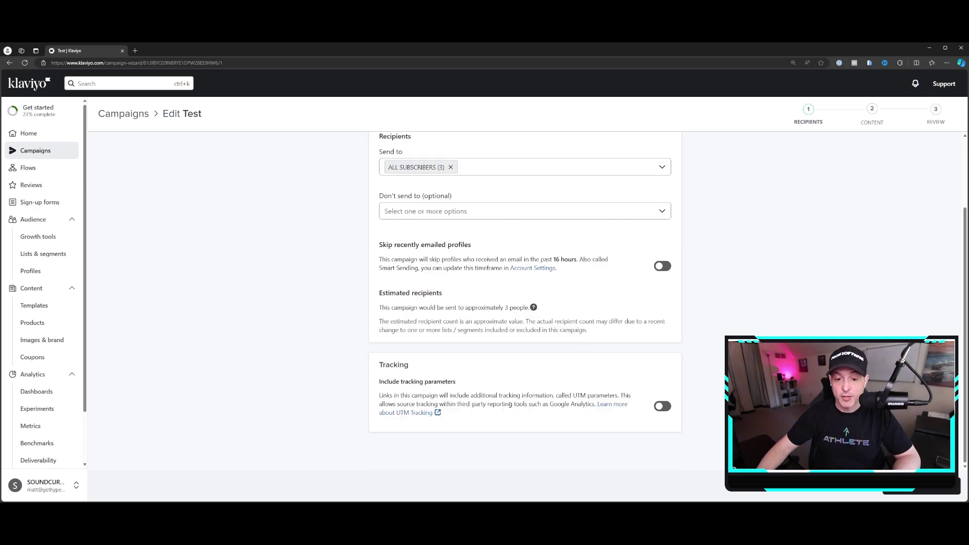
click(663, 406)
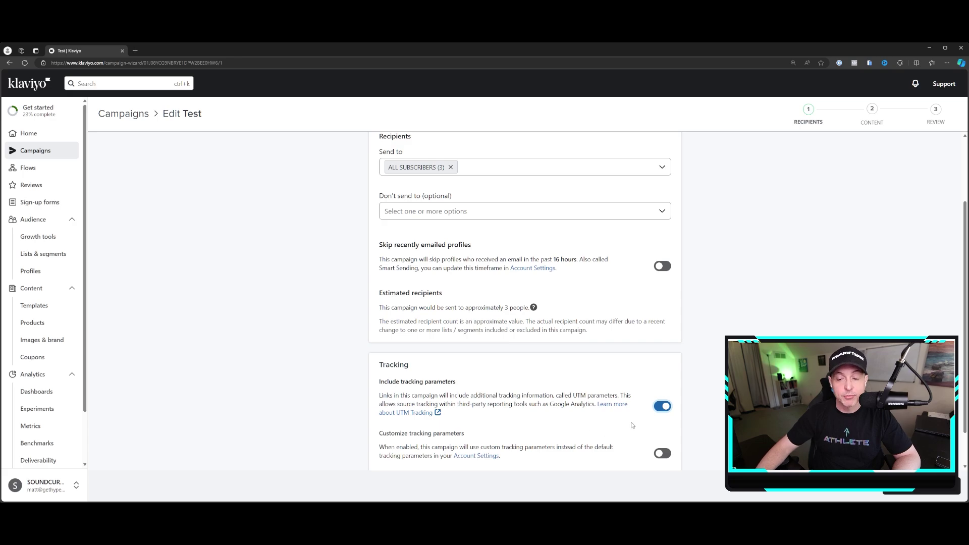
drag(573, 396, 620, 396)
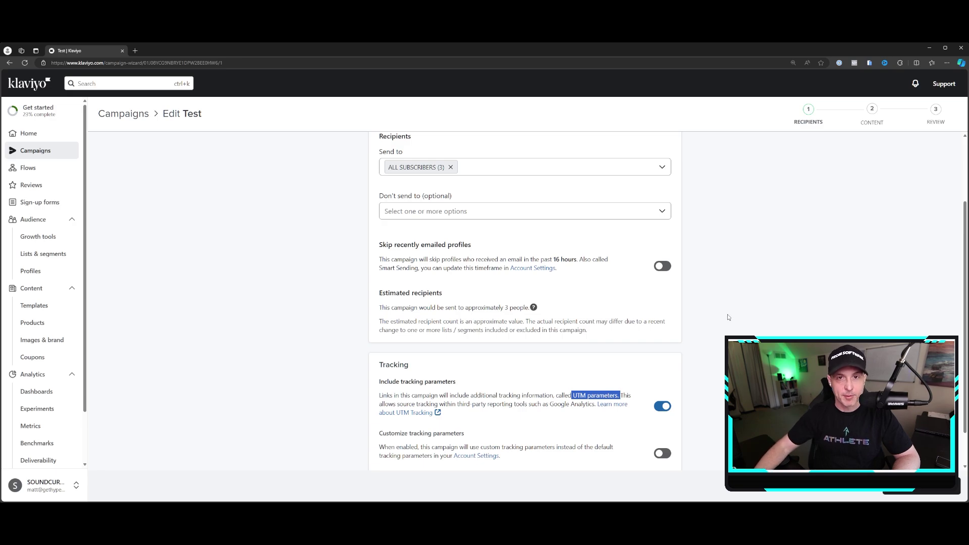
Step: Continue the Test campaign to its content step and choose the drag-and-drop email design
scroll(729, 317, down, 1)
click(927, 486)
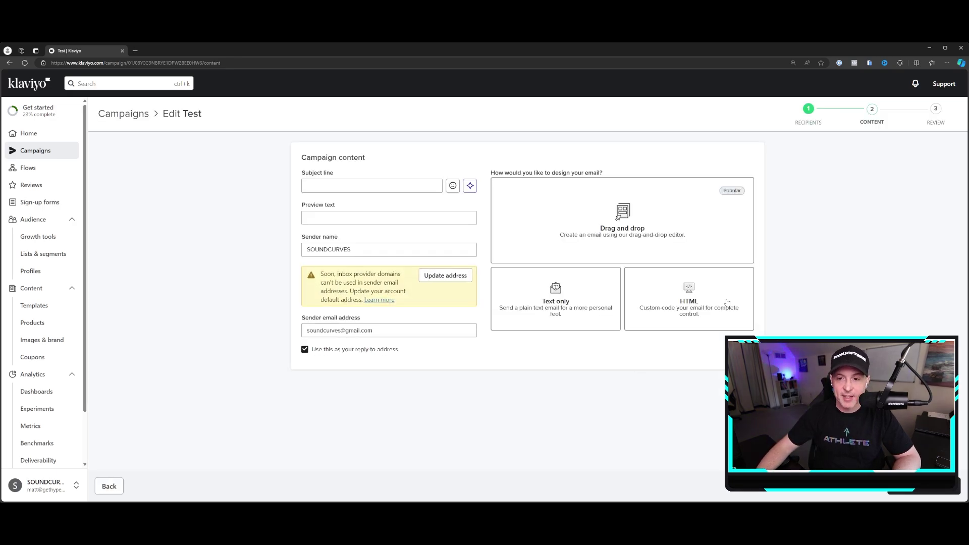
click(374, 189)
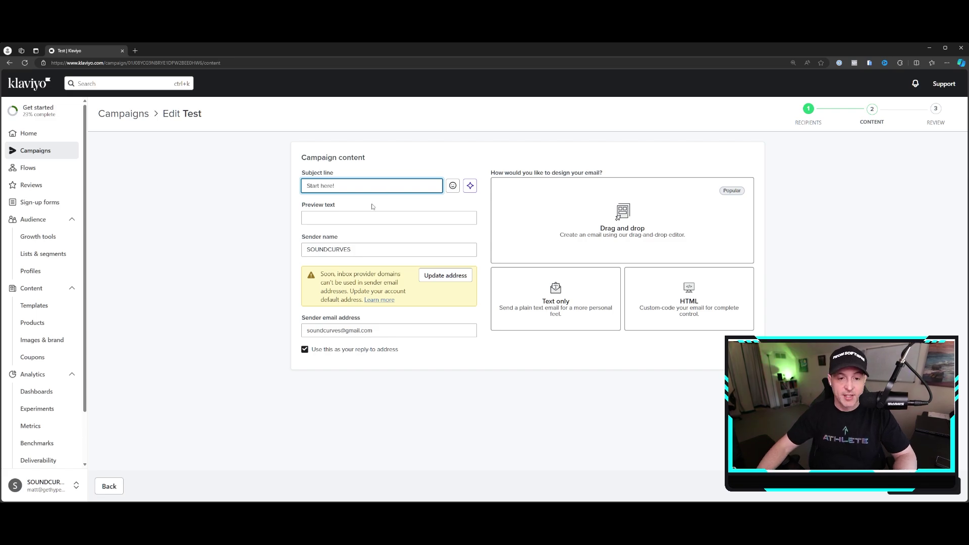
click(386, 221)
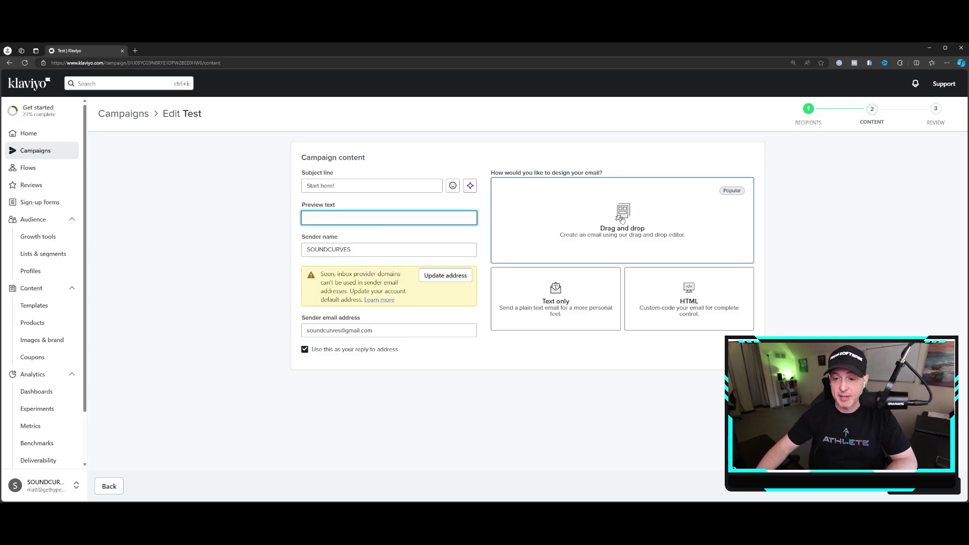
click(622, 219)
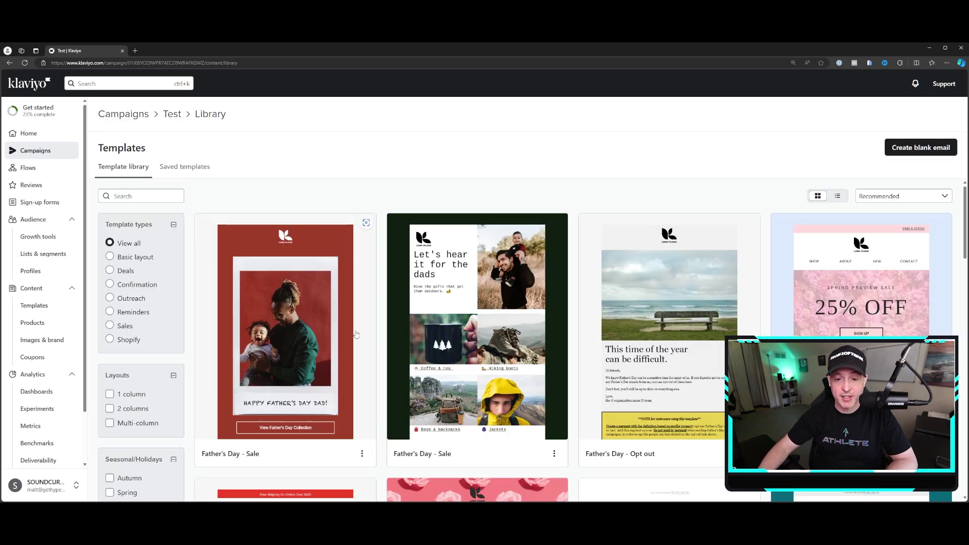
Step: Preview the Post-purchase - Instructional template in mobile and desktop views, then use it
scroll(352, 338, down, 3)
scroll(485, 416, down, 5)
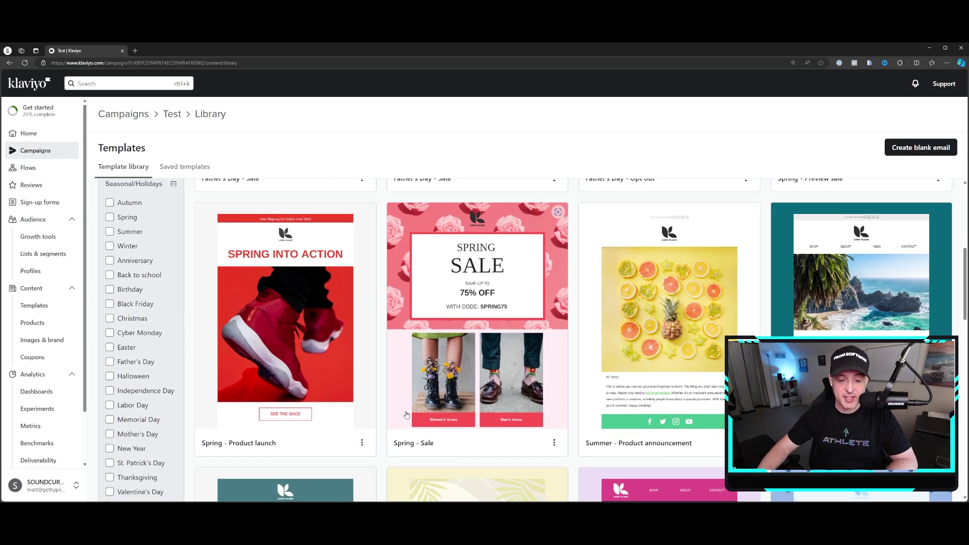
scroll(318, 380, down, 7)
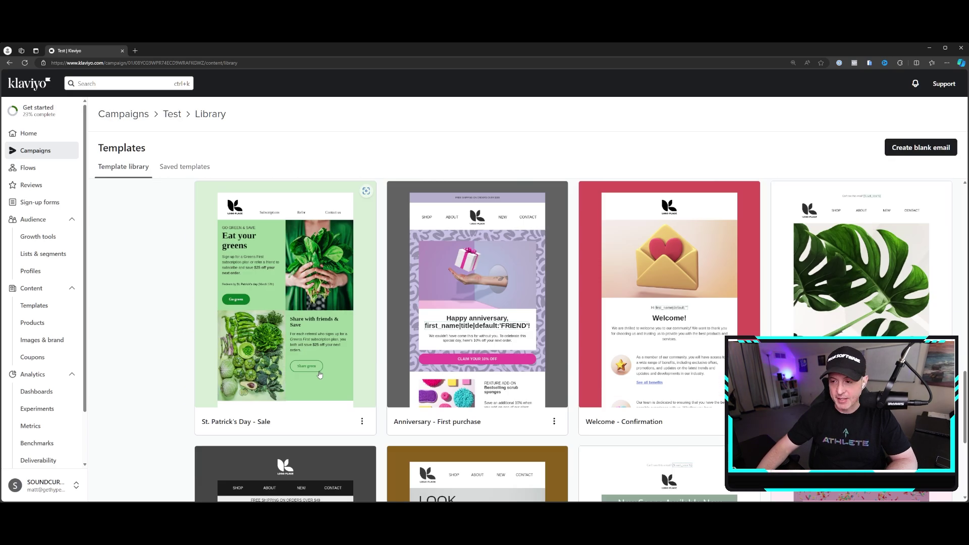
click(864, 284)
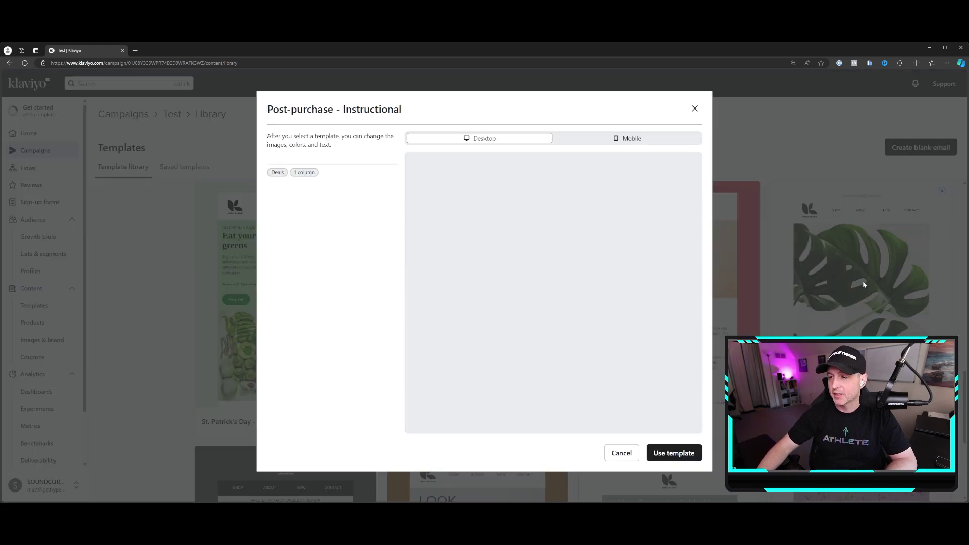
click(623, 138)
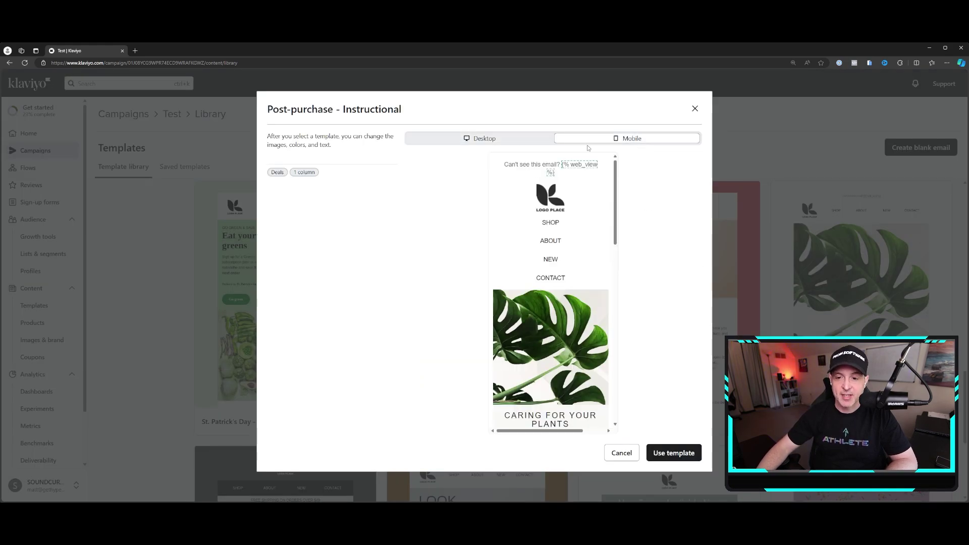
click(478, 140)
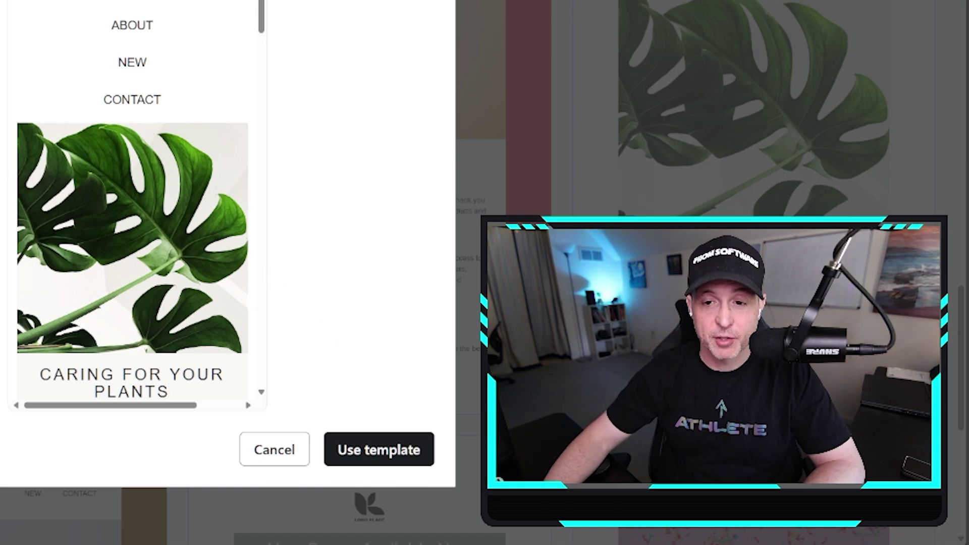
click(427, 447)
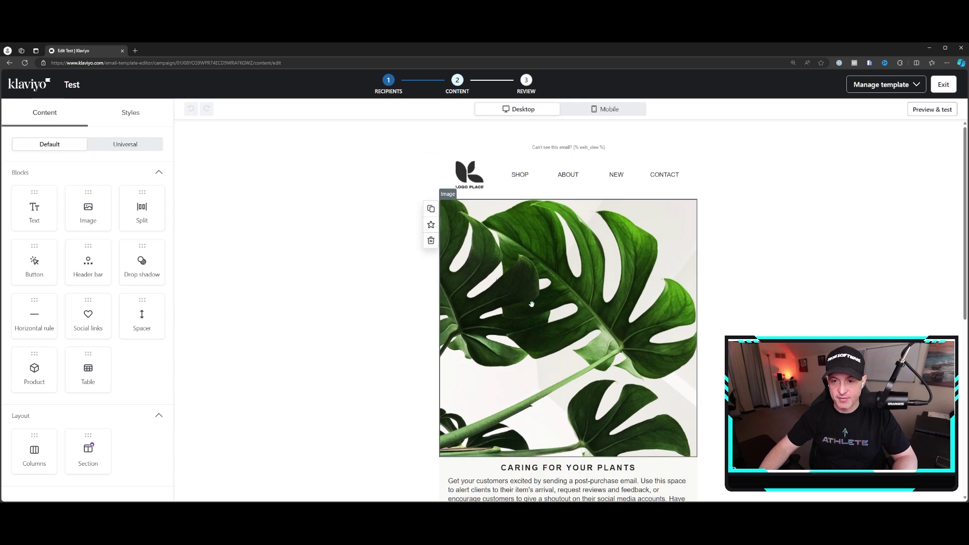
Step: Inspect the header bar and monstera image, browsing the image library without replacing the picture
click(540, 187)
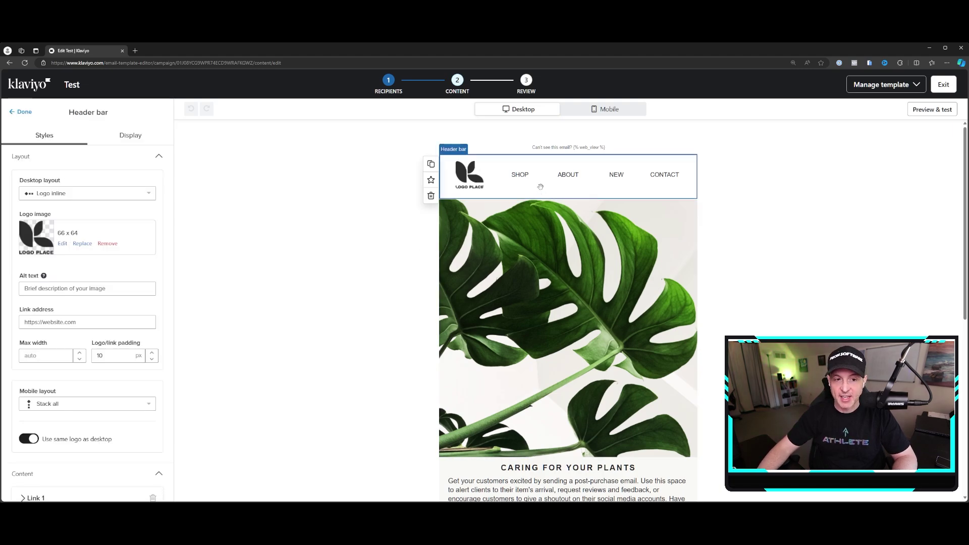
click(443, 353)
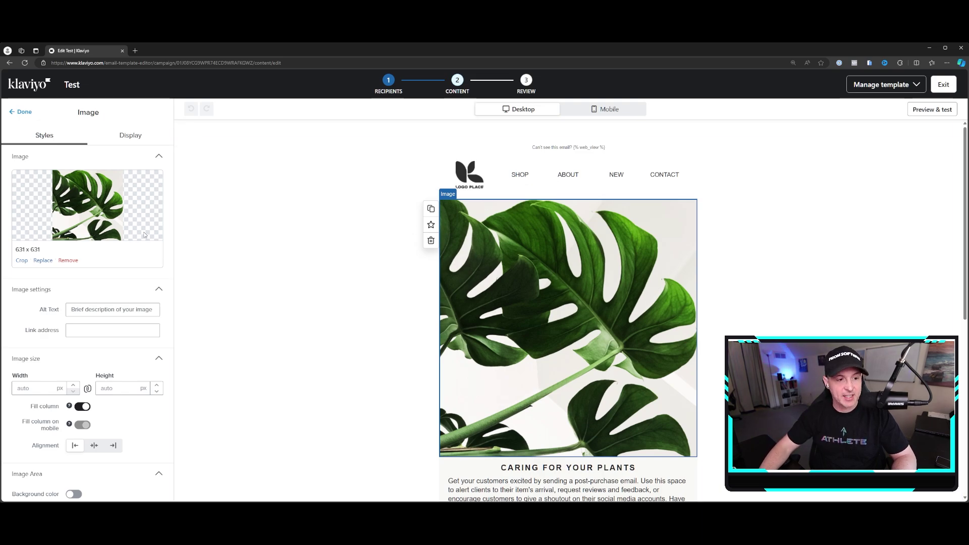
click(43, 260)
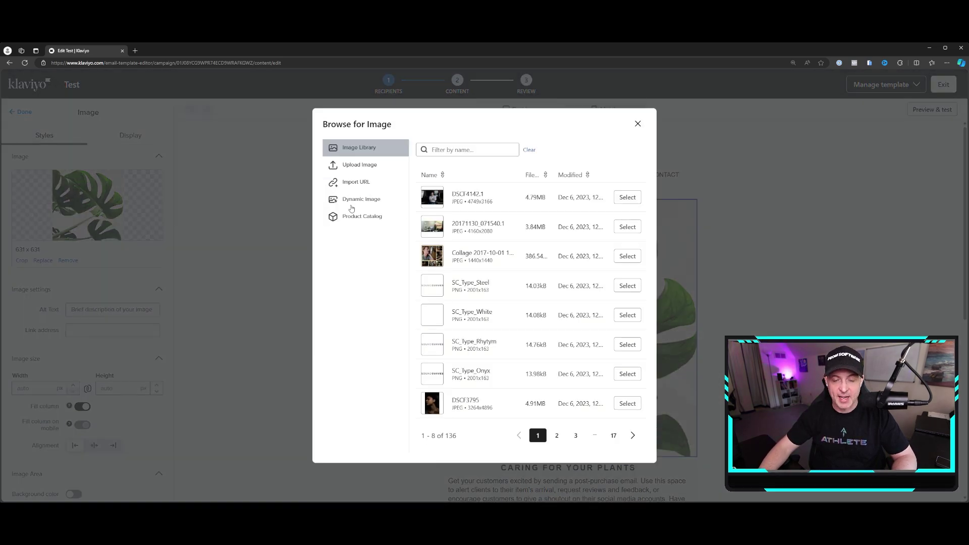
mouse_move(425, 198)
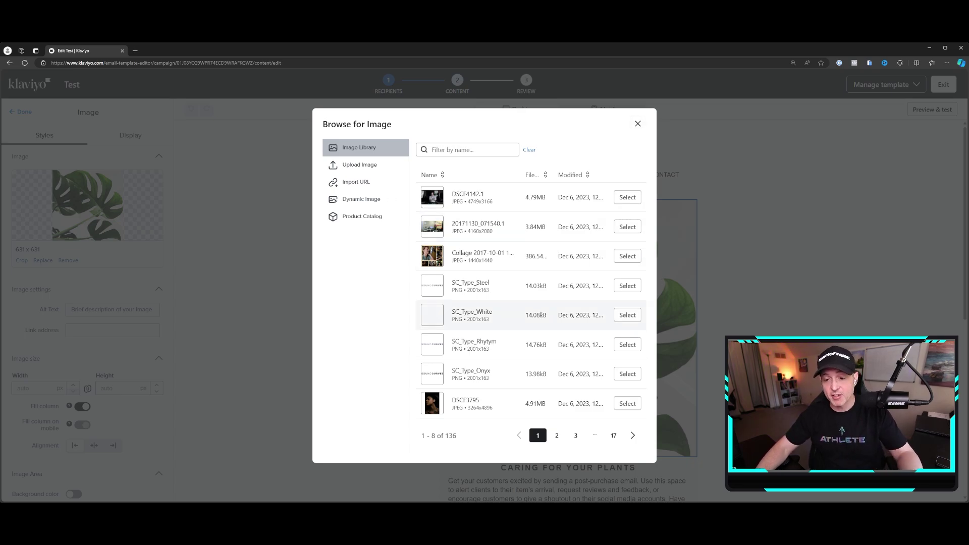
click(576, 436)
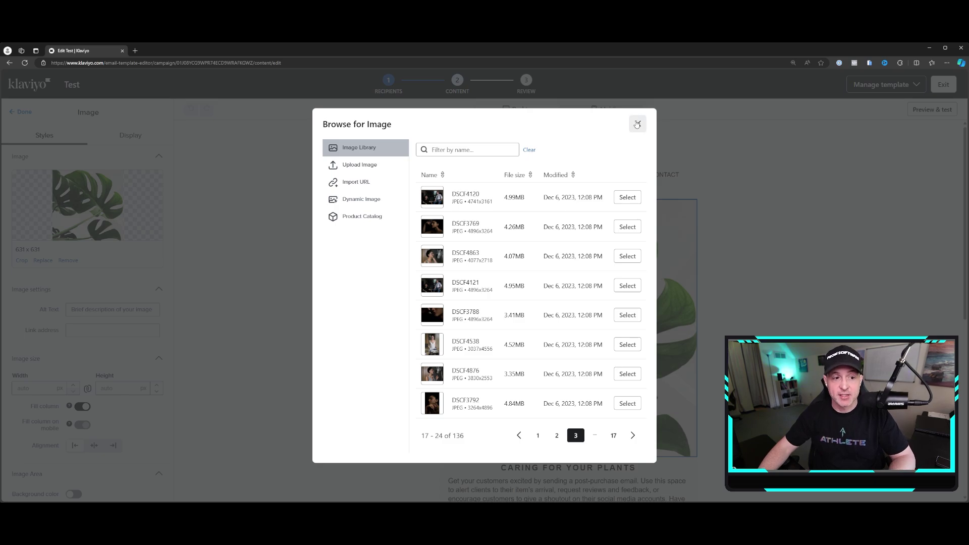
click(638, 124)
Step: Drag the Bouquet Blog button block lower, below the Caring for your plants text
scroll(555, 305, down, 3)
click(552, 309)
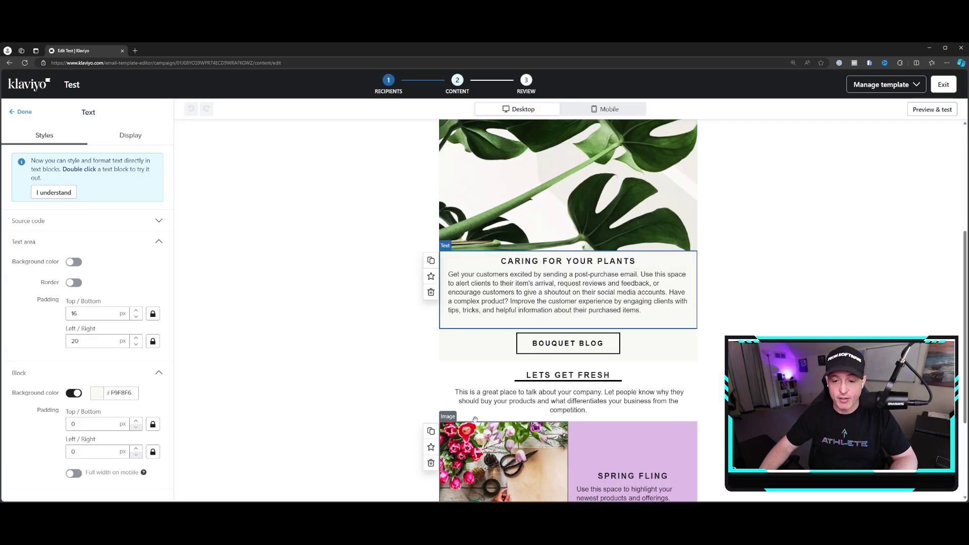
click(469, 342)
drag(554, 343, 576, 370)
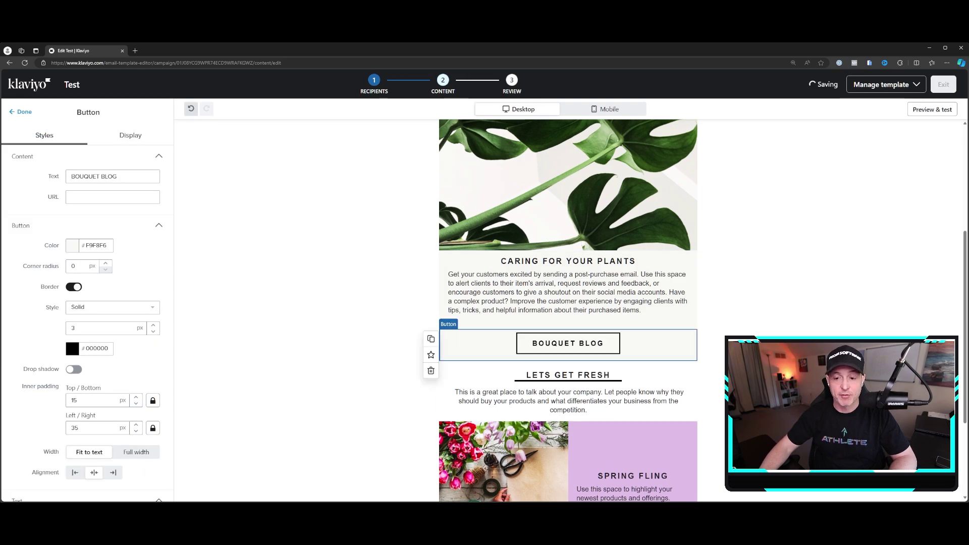
Step: Drag a new button block into the email below the Spring Fling section
click(21, 113)
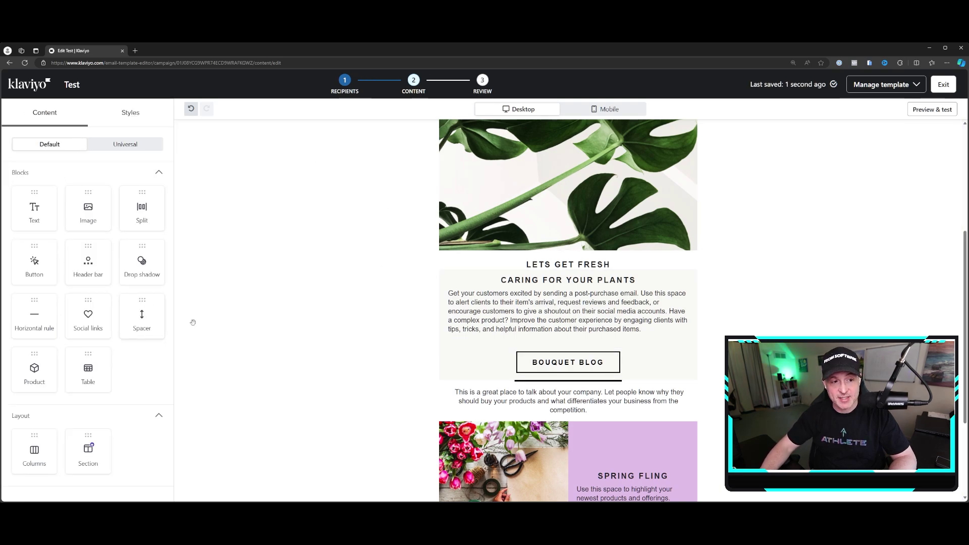
scroll(485, 331, down, 3)
drag(34, 262, 575, 425)
Step: Colour the new SHOP NOW button green
click(77, 201)
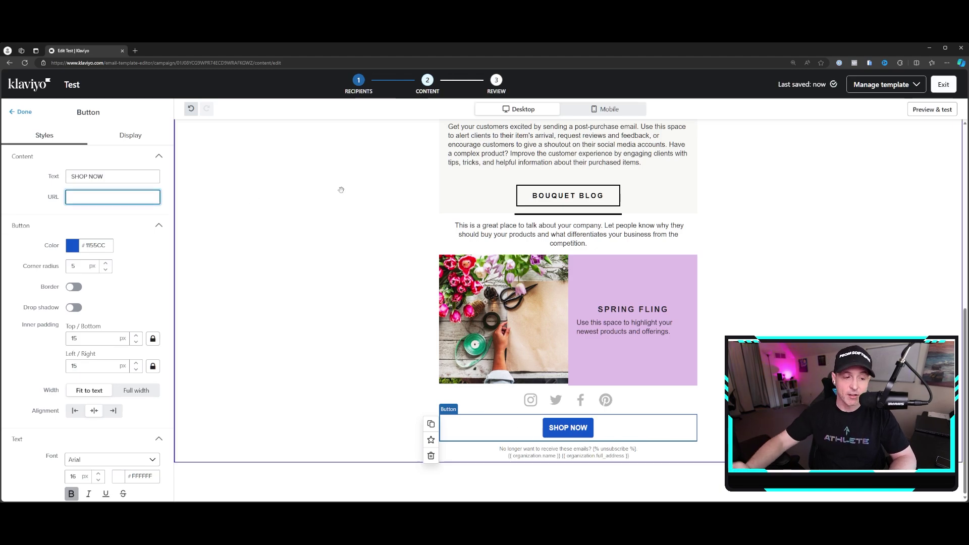
click(72, 243)
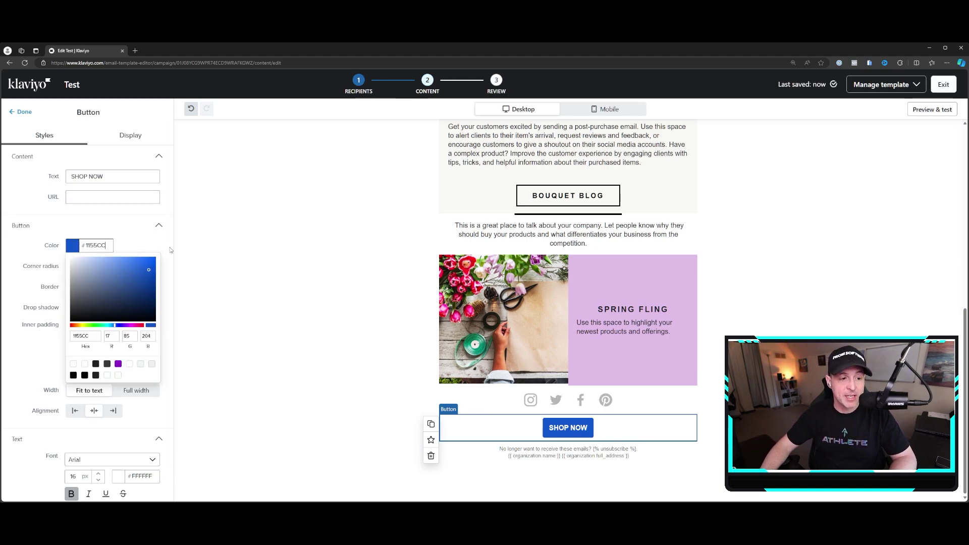
click(124, 310)
click(87, 327)
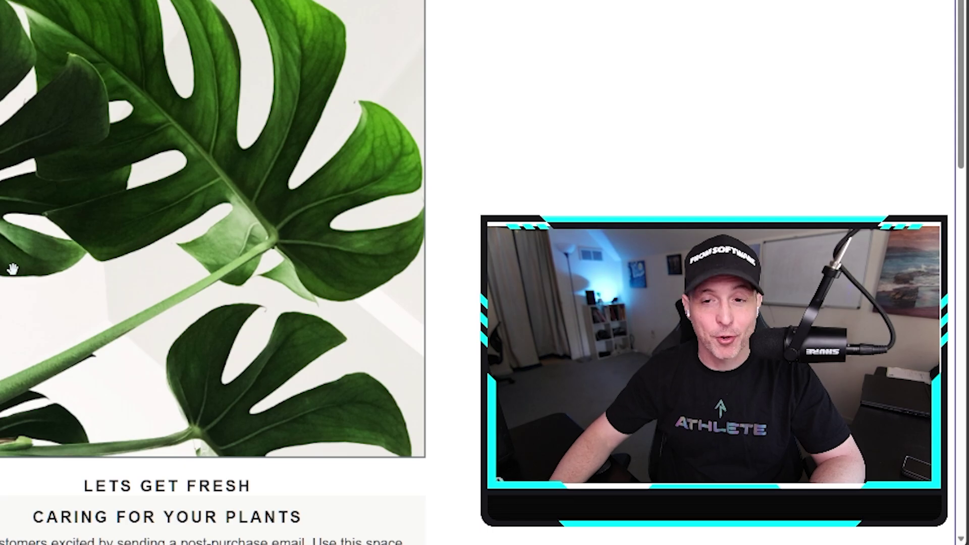
scroll(12, 279, down, 10)
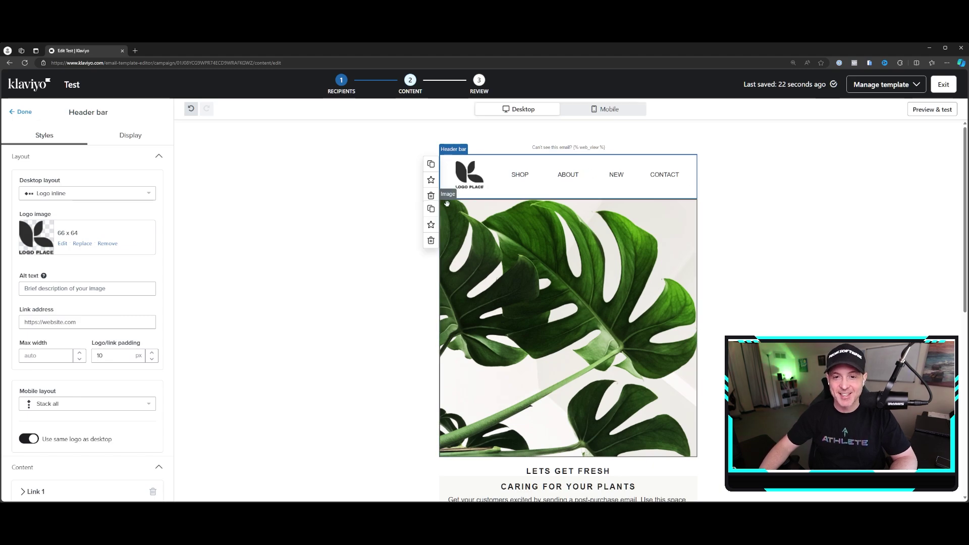
Step: Delete the logo header bar from the top of the email
click(431, 196)
scroll(585, 218, down, 4)
scroll(597, 327, up, 4)
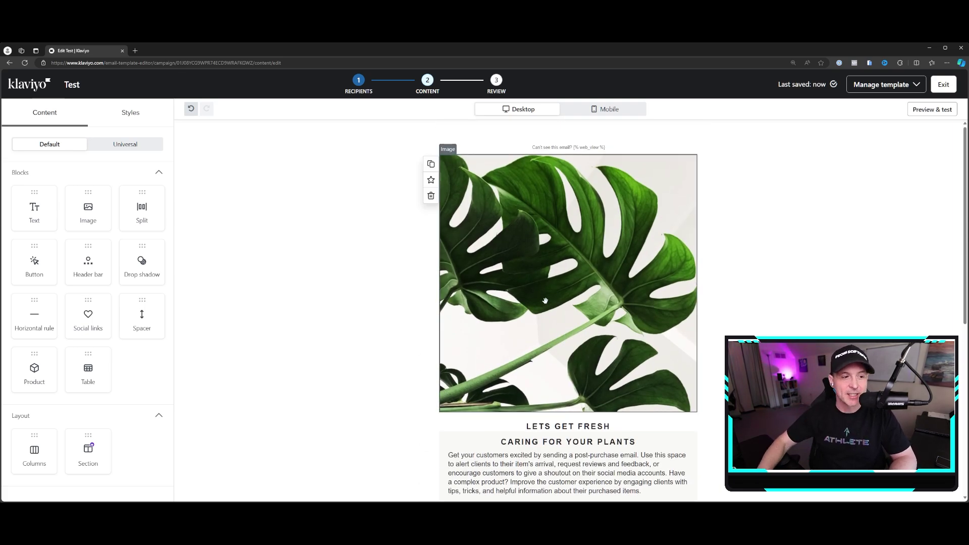
scroll(500, 323, down, 1)
scroll(450, 343, up, 1)
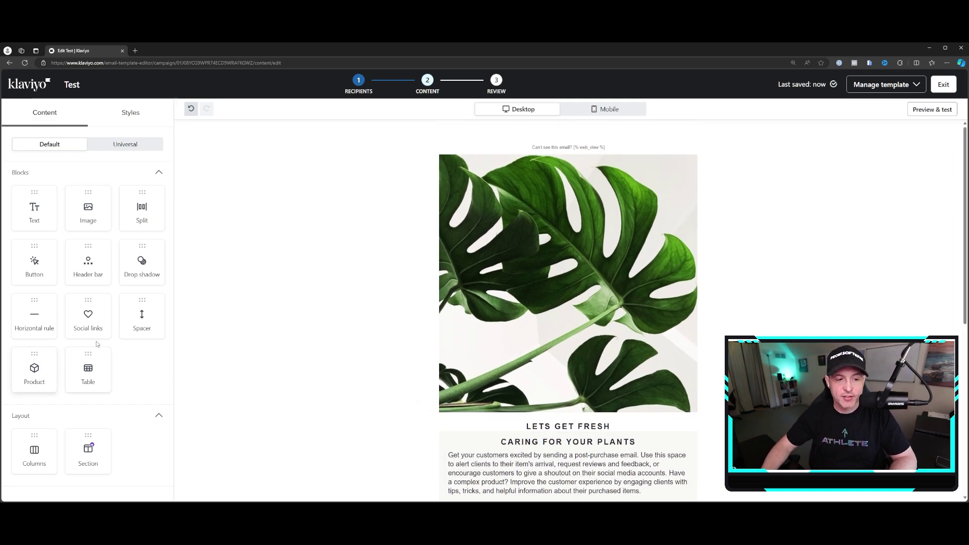
scroll(555, 339, down, 6)
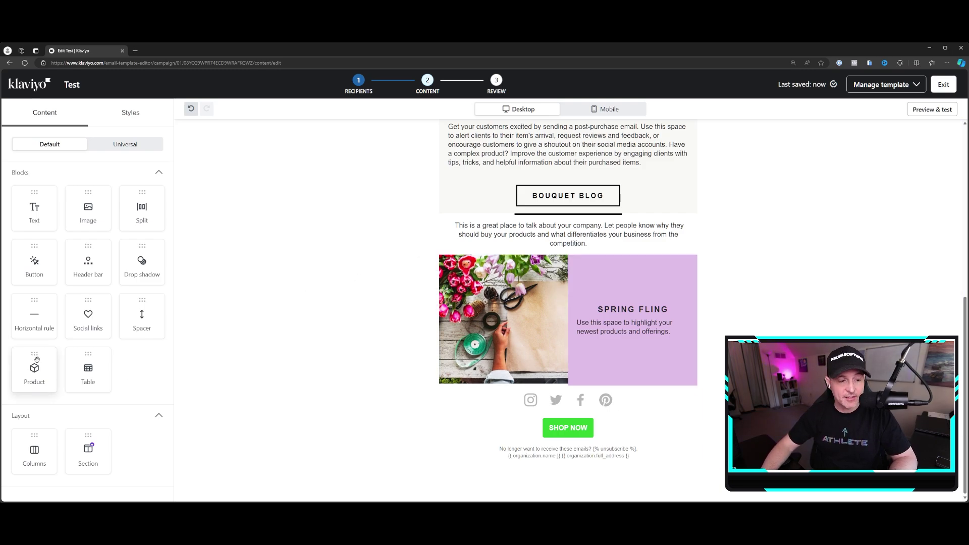
Step: Add a product block below Spring Fling and check the email's mobile preview
drag(41, 368, 580, 404)
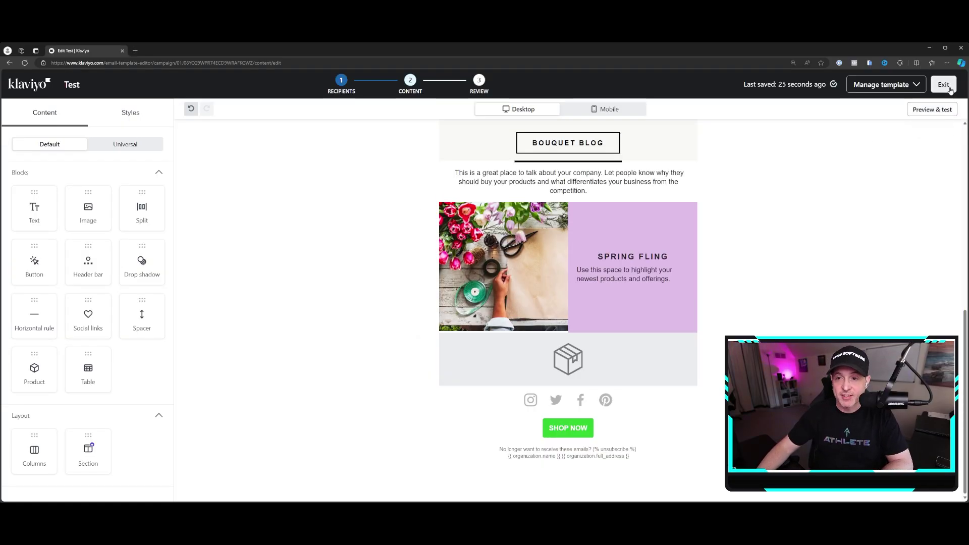
click(606, 109)
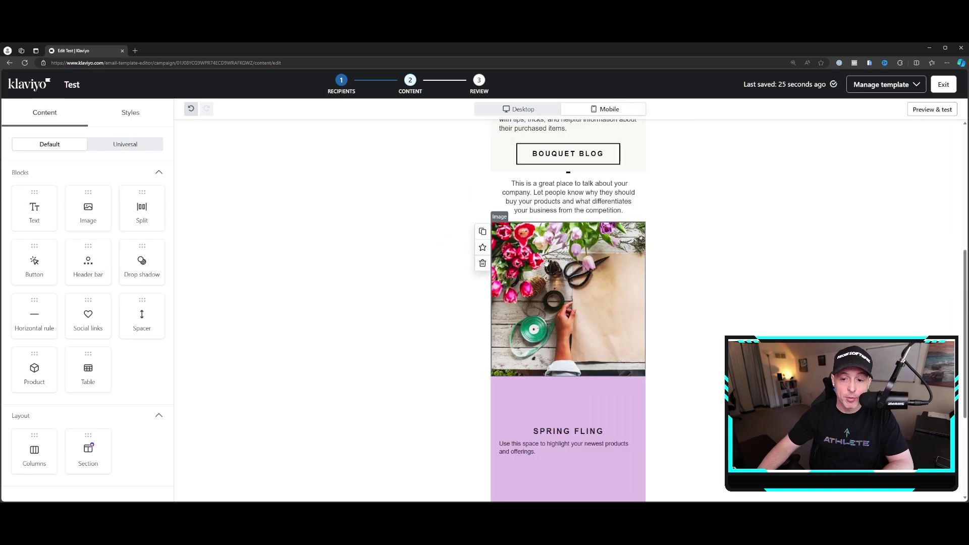
scroll(547, 262, up, 5)
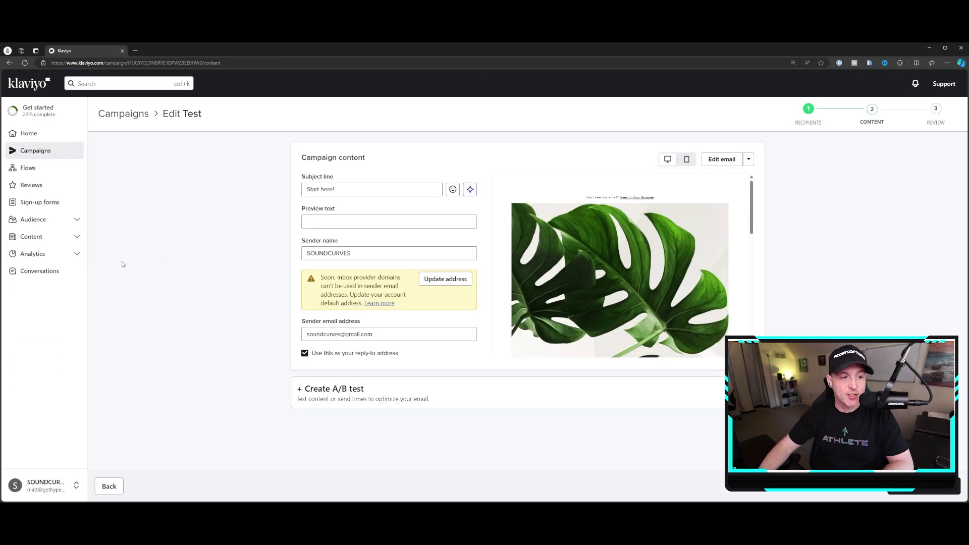
click(53, 202)
Step: Discard unsaved changes, then bring up the four draft flows: Abandoned Cart, Browse Abandonment, Customer Thank You, Welcome Series
click(526, 202)
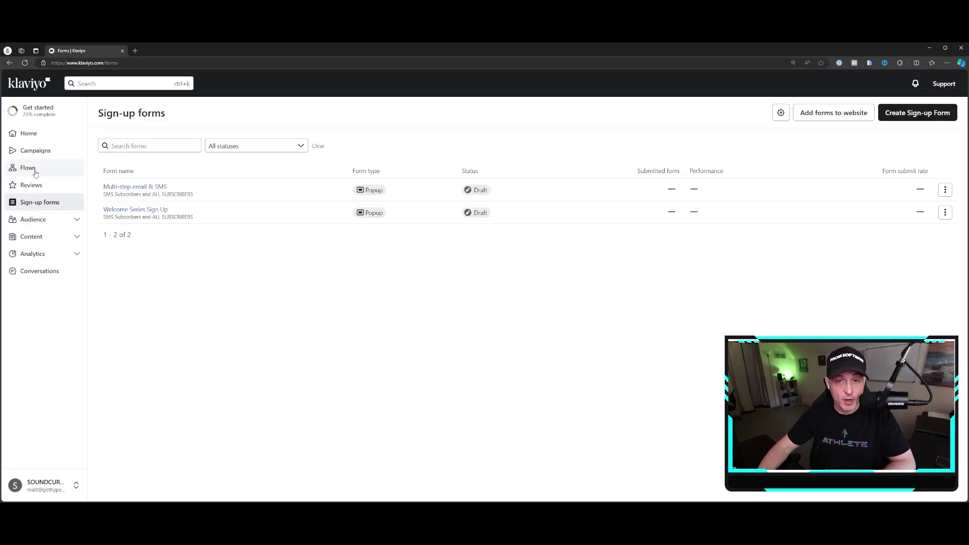
click(36, 172)
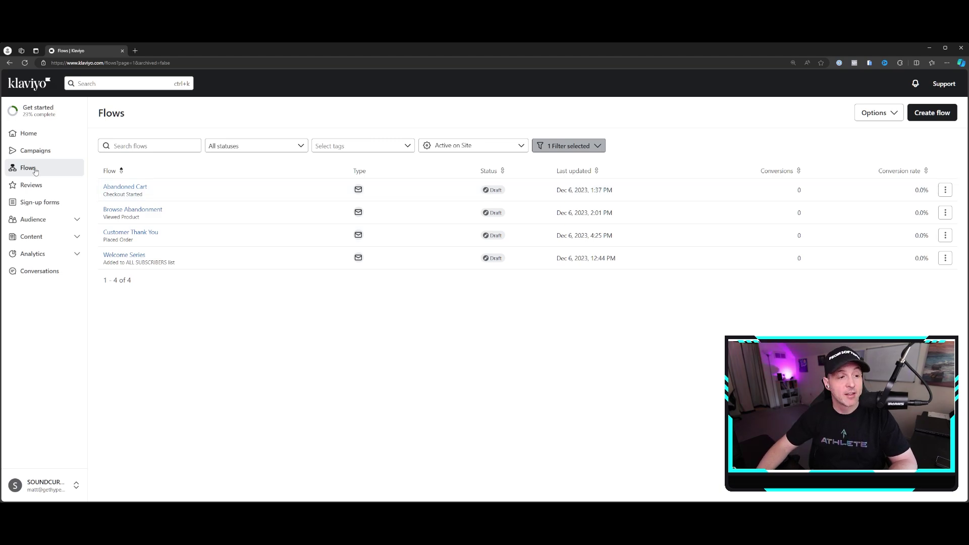
Step: Show the Campaigns list with the draft email campaign Test for ALL SUBSCRIBERS
click(35, 151)
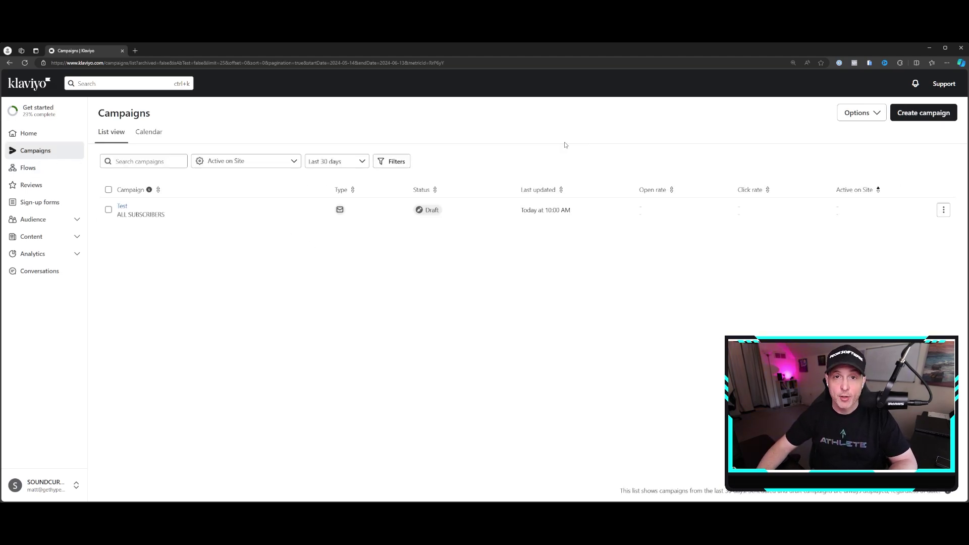